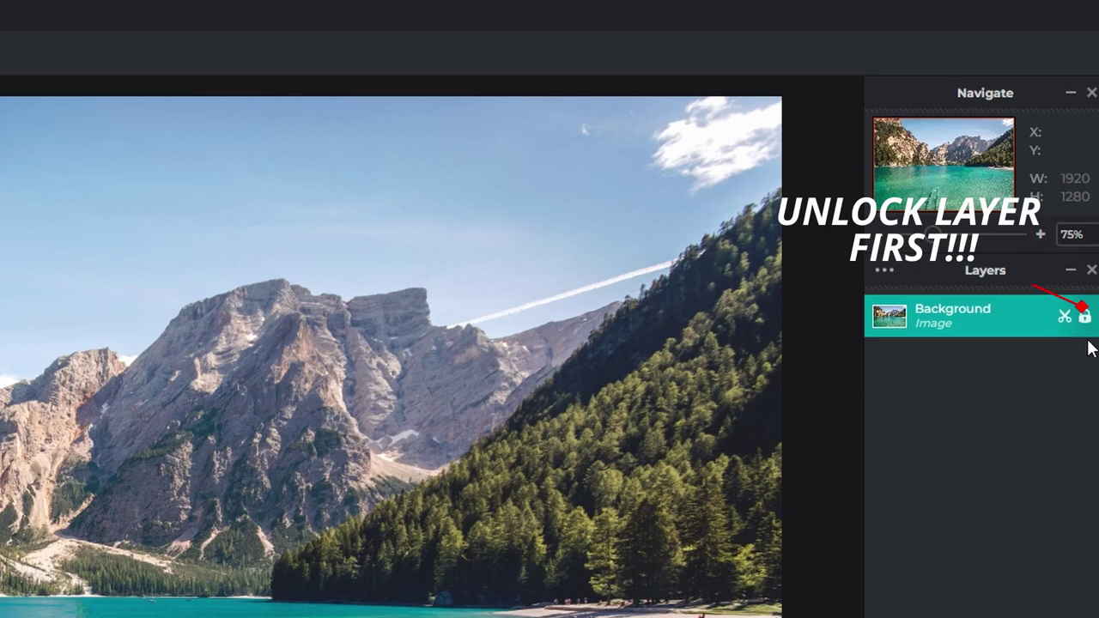
Step: Unlock the lake photo's Background layer via its lock icon in the Layers panel
left_click(1085, 320)
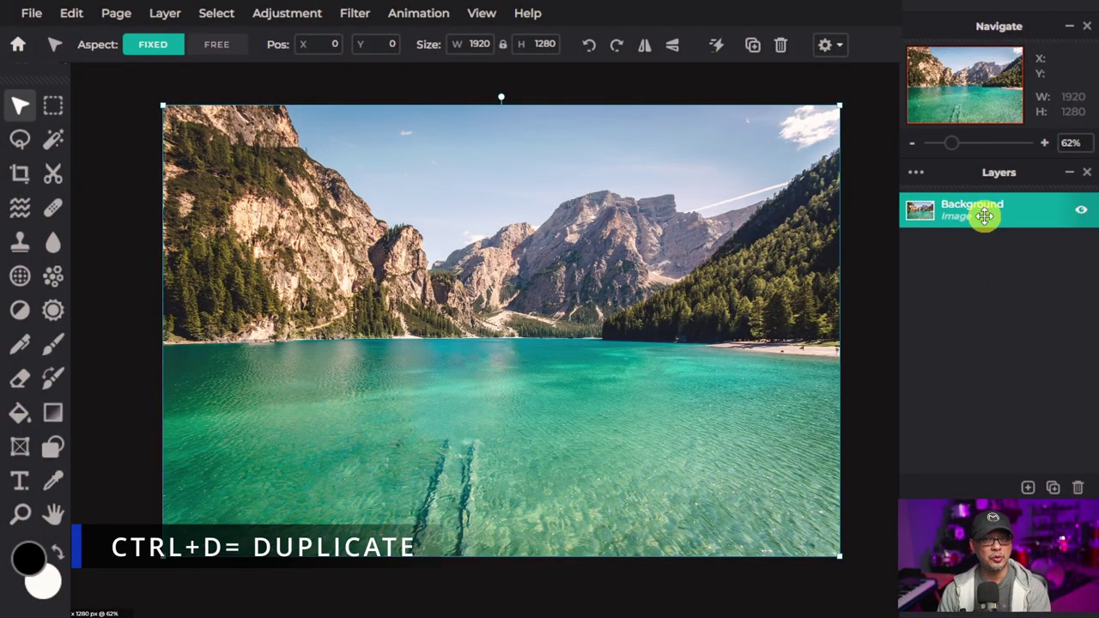
Step: Duplicate the Background layer into a Background Copy and pick the Cutout / Mask tool
key("ctrl+d")
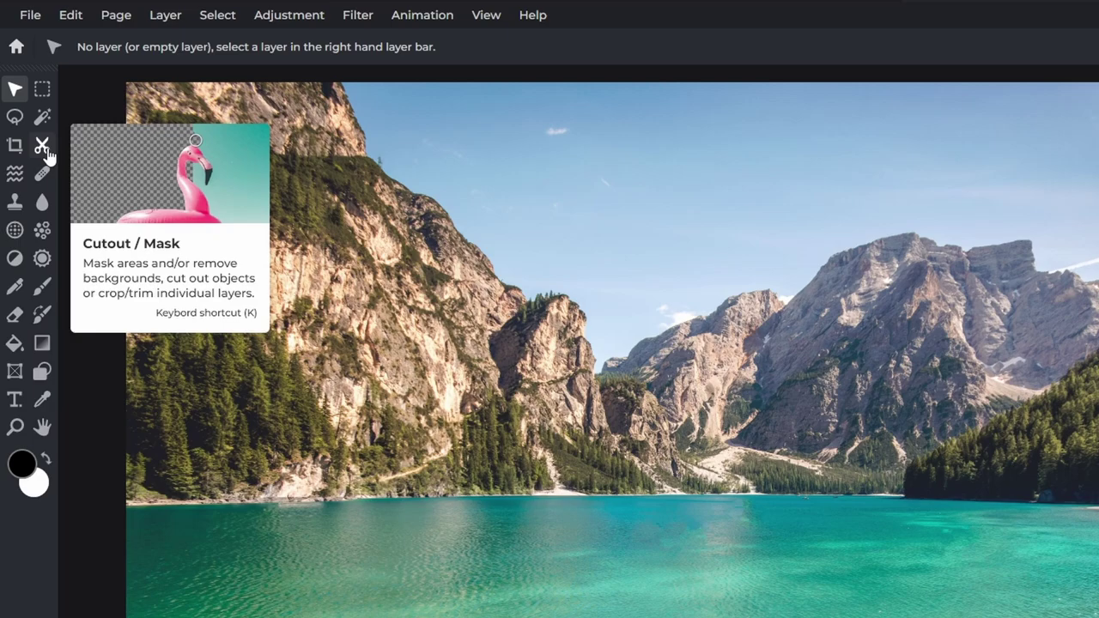
left_click(44, 150)
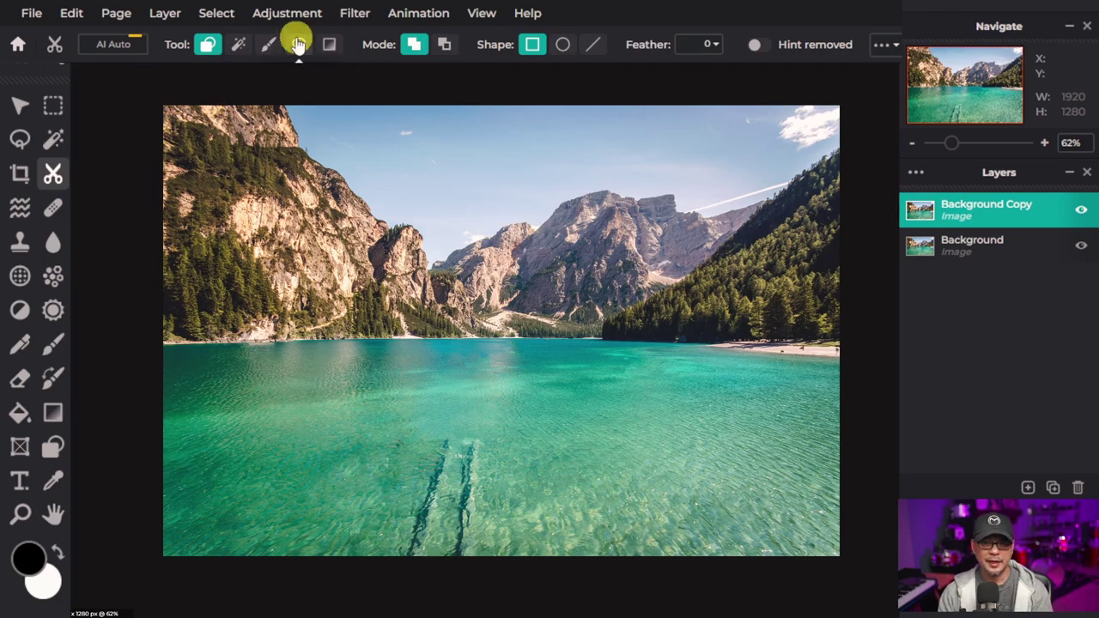
Step: Apply Adjustment > Auto B&W to the Background Copy layer
left_click(290, 15)
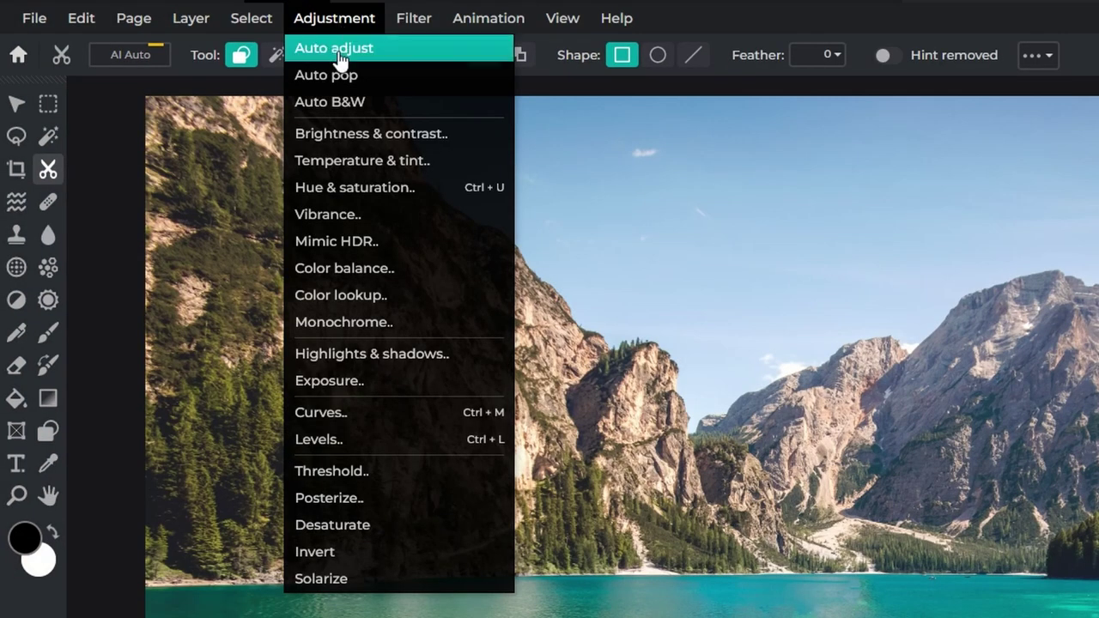
left_click(340, 115)
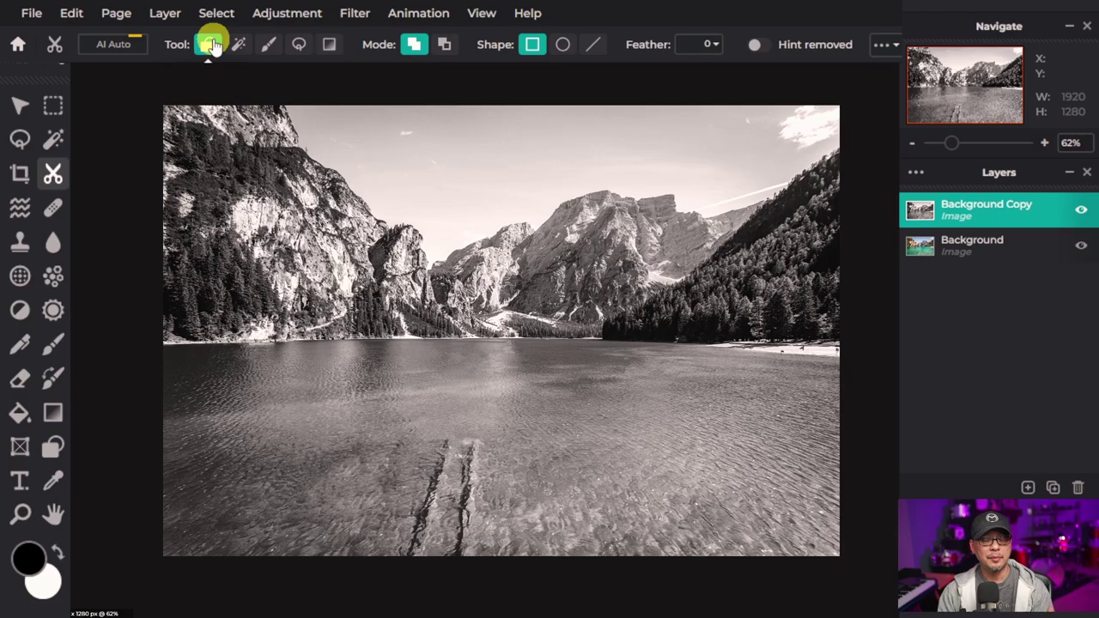
Step: Cut a central ellipse from the grey copy in Remove mode, revealing the colour mountains and lake
left_click(563, 45)
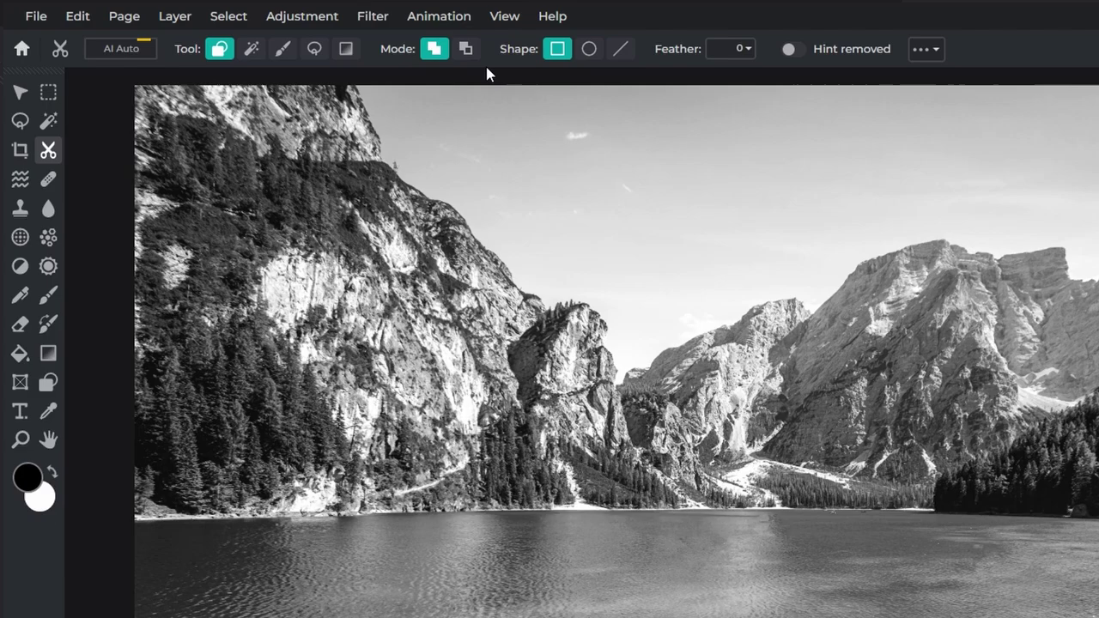
left_click(468, 49)
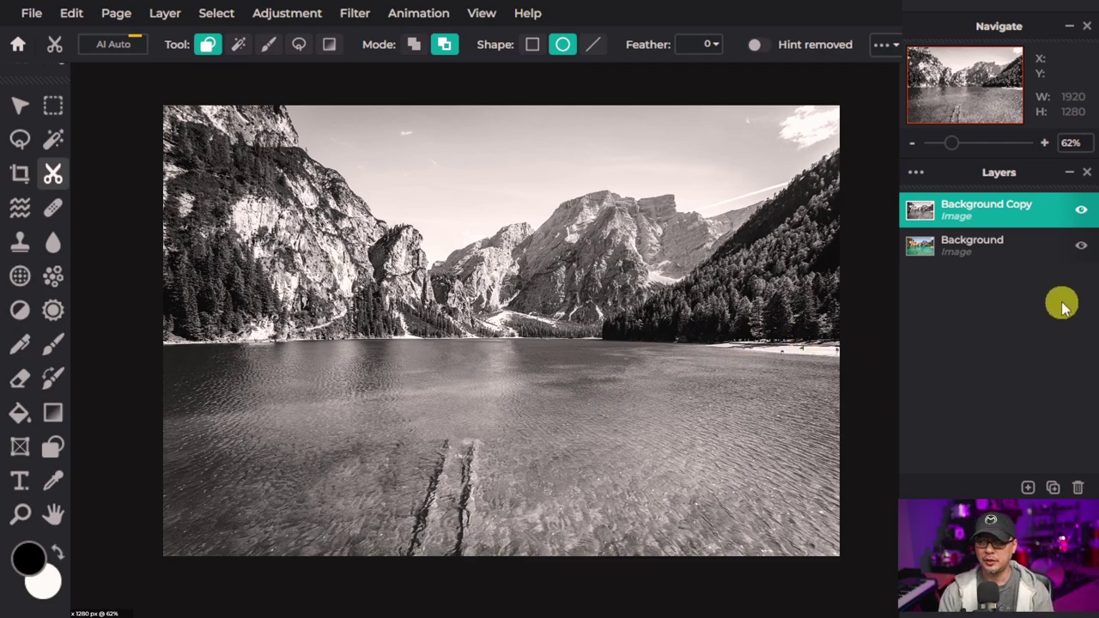
left_click(1079, 210)
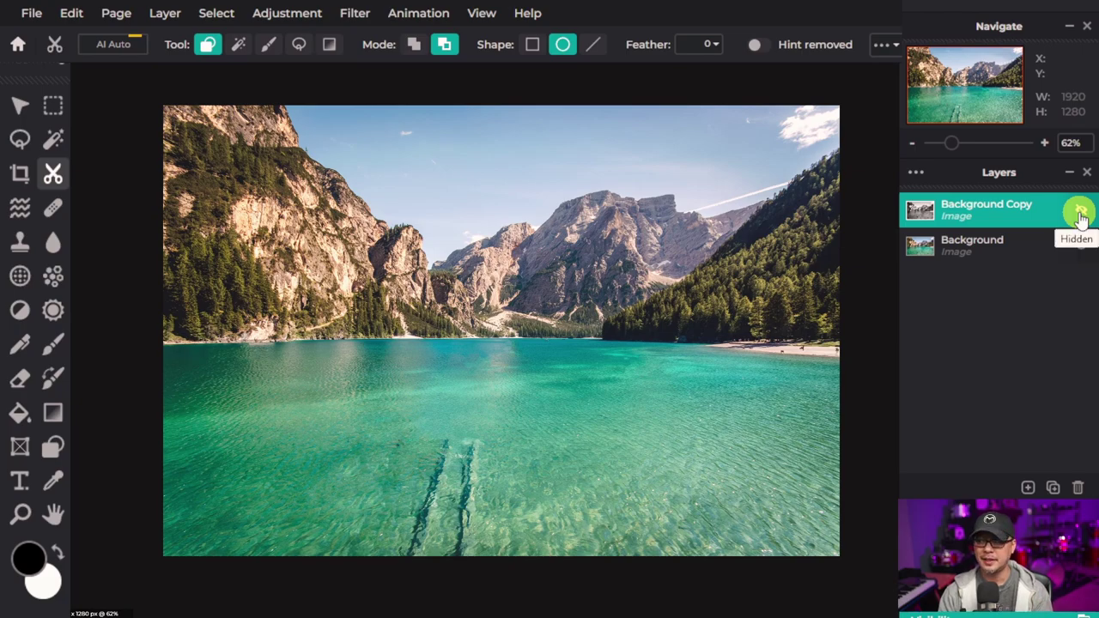
left_click(1079, 210)
left_click_drag(389, 193, 625, 421)
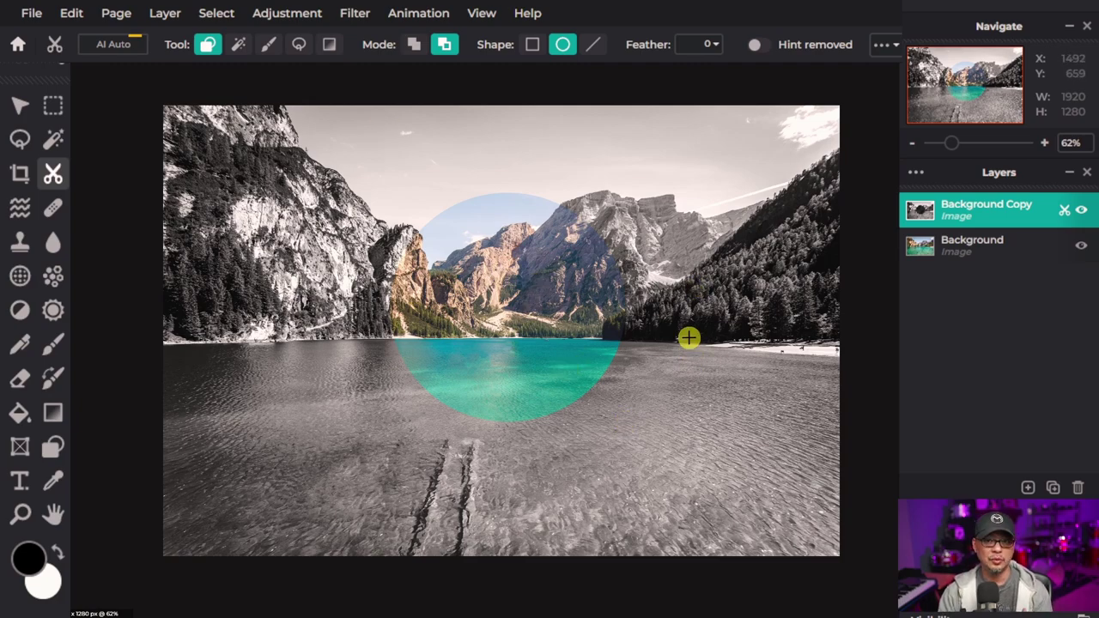
Step: Undo the ellipse and cut the sky and the hazy patch from the grey copy by colour
key("ctrl+z")
left_click(238, 44)
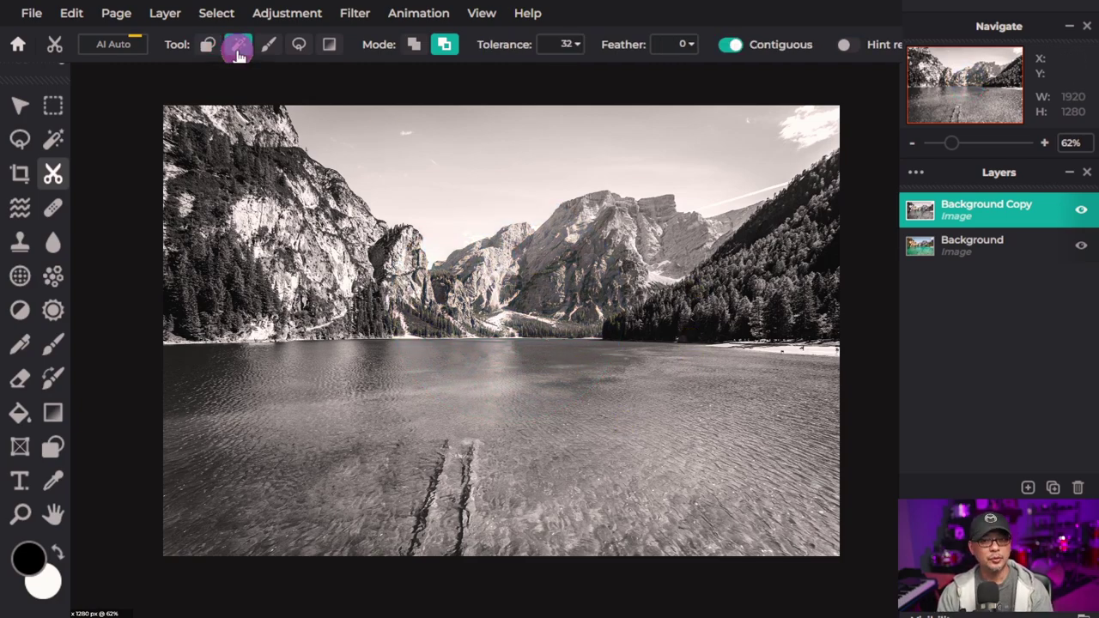
left_click(450, 158)
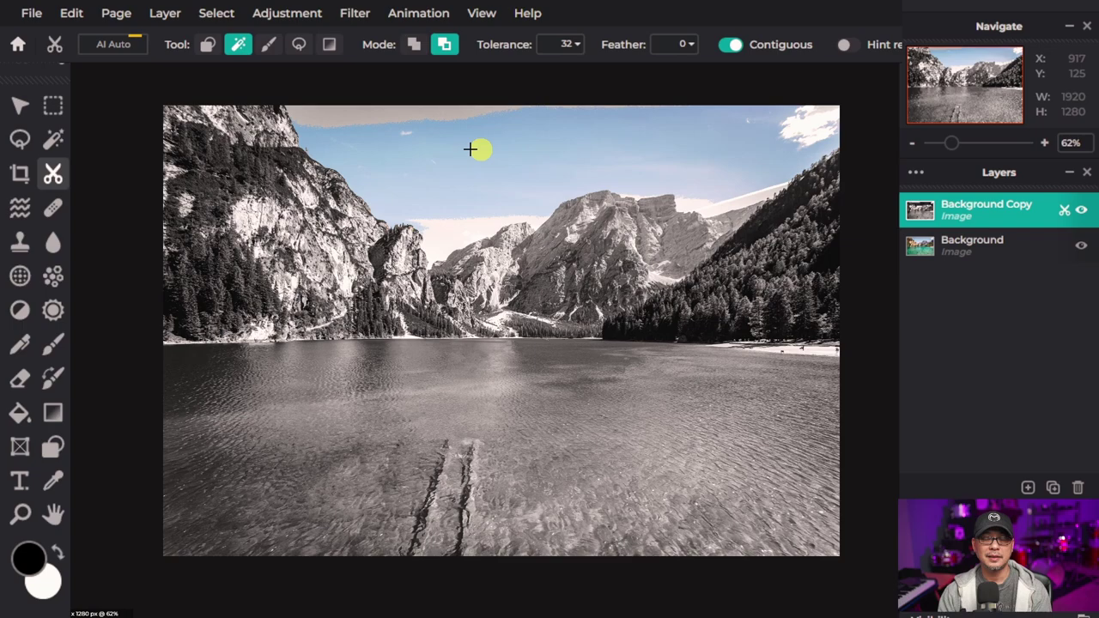
left_click(367, 114)
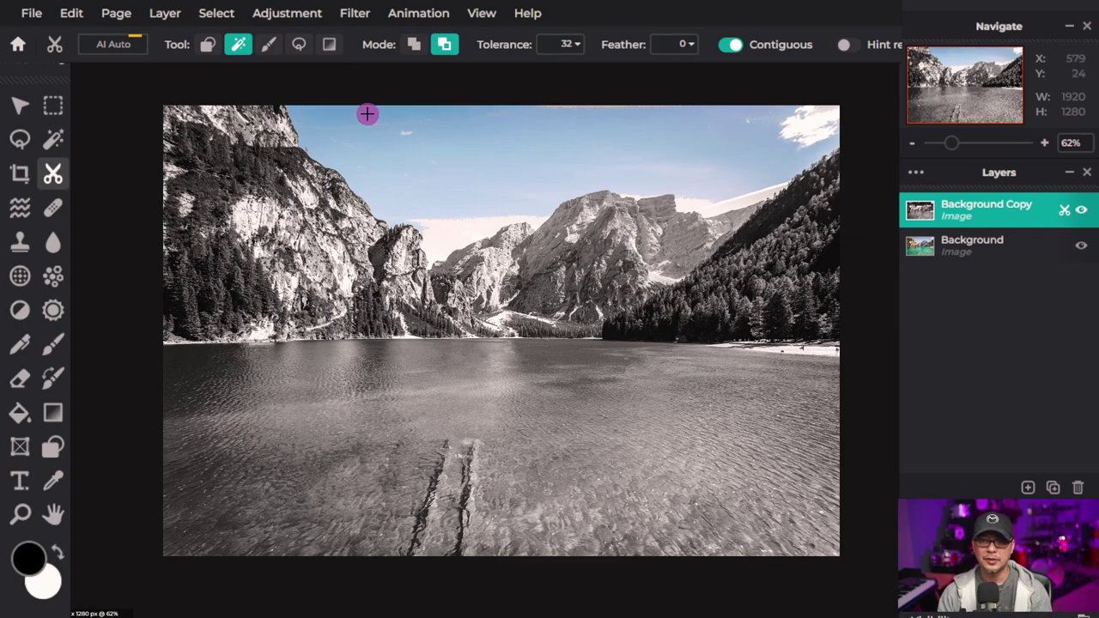
left_click(459, 226)
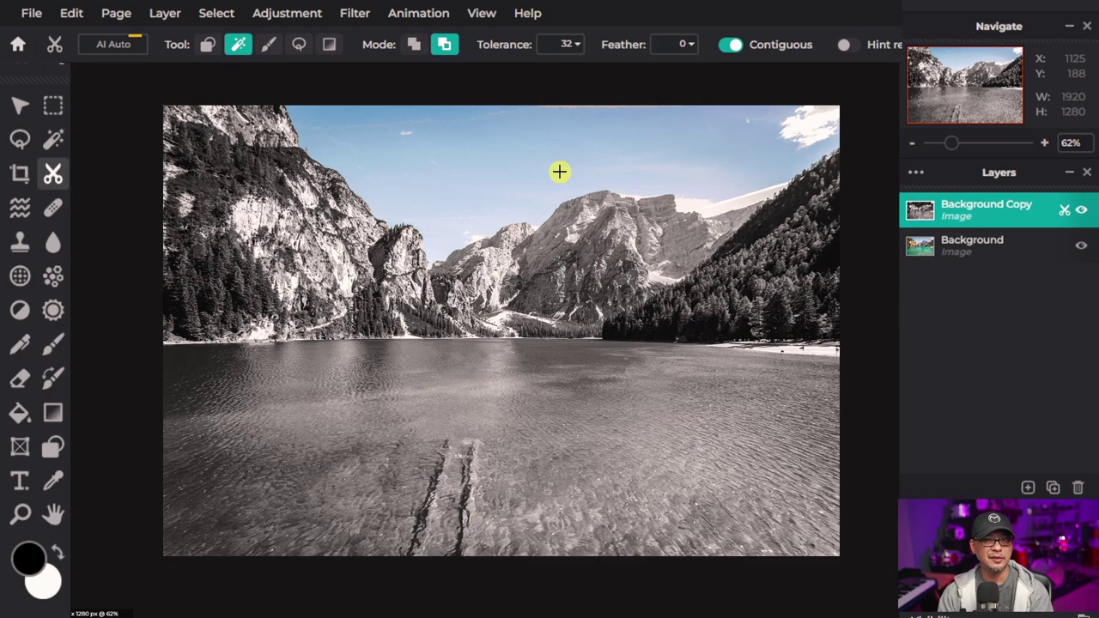
Step: Trace a closed freehand lasso shape around the lake to reveal its colour
left_click(297, 43)
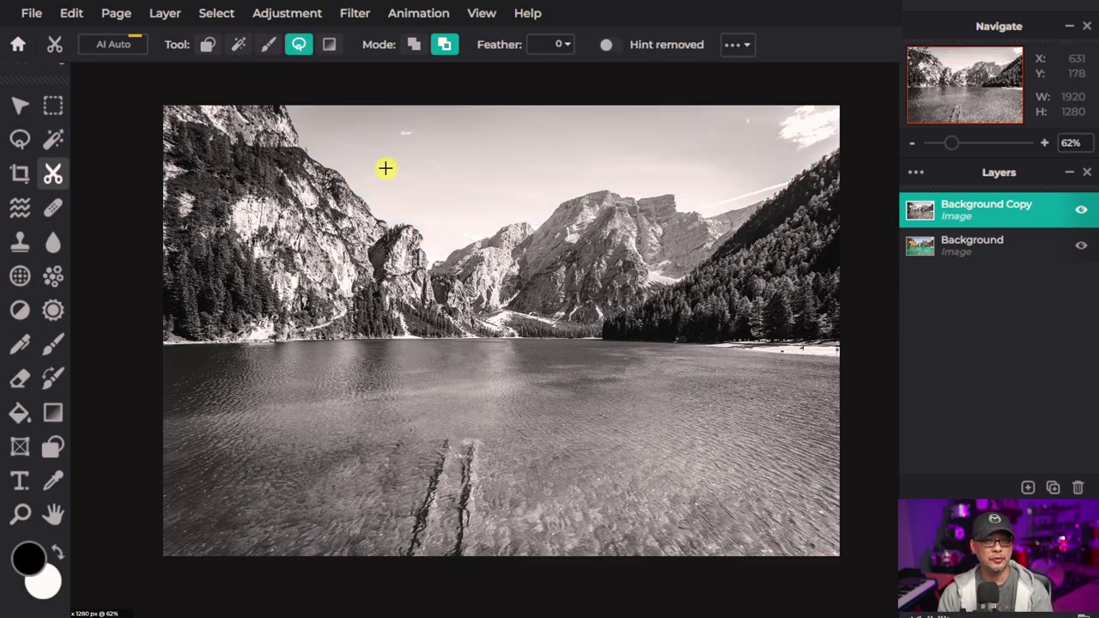
mouse_move(364, 175)
left_mouse_down()
mouse_move(357, 437)
mouse_move(666, 472)
mouse_move(676, 291)
mouse_move(461, 166)
left_mouse_up()
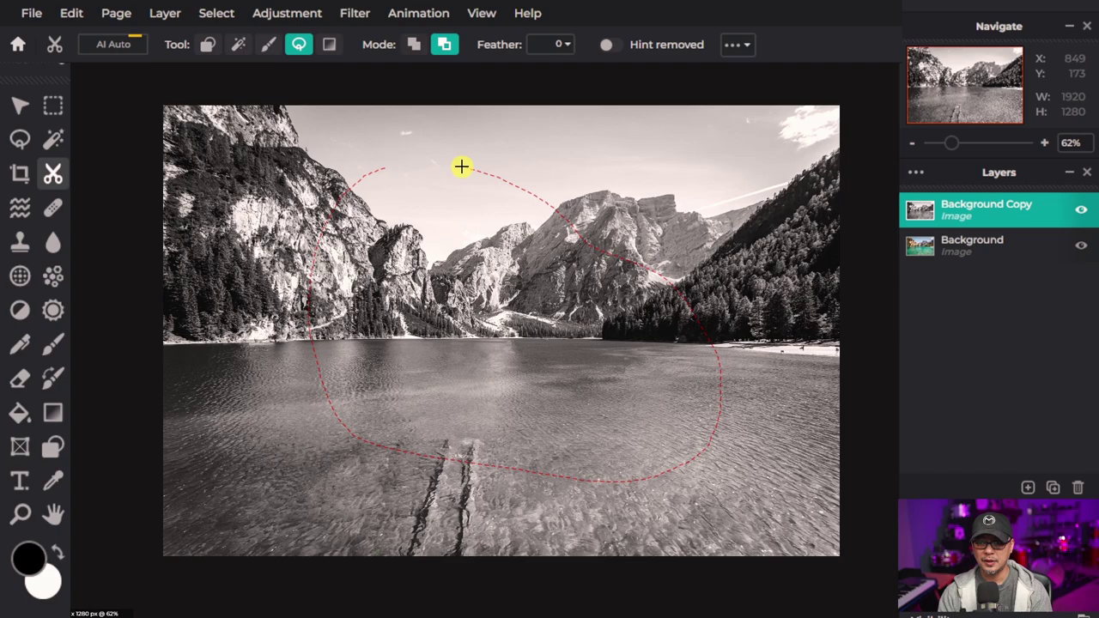
left_click_drag(379, 170, 385, 167)
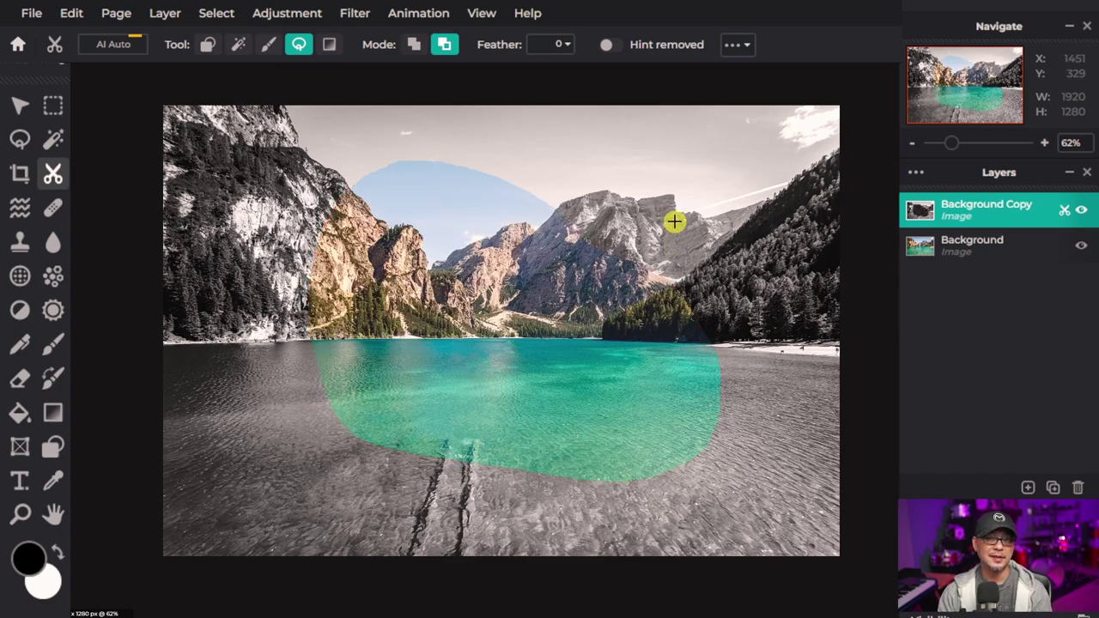
Step: Undo the freehand cut-out and try vertical linear gradient masks over the lake, undoing them
key("ctrl+z")
left_click(328, 44)
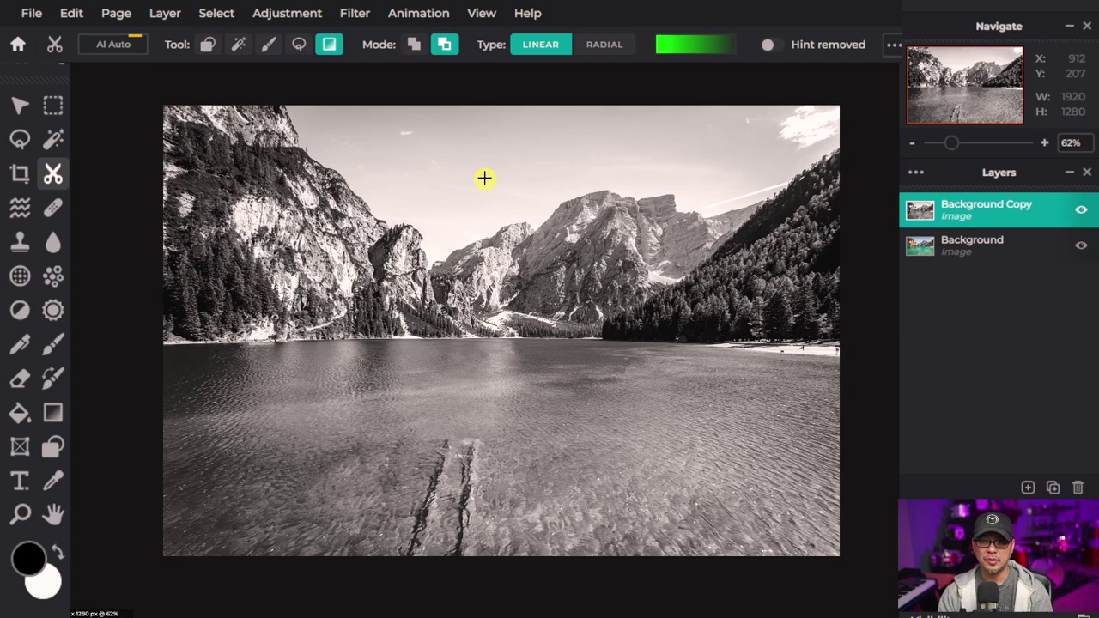
left_click_drag(483, 225, 486, 466)
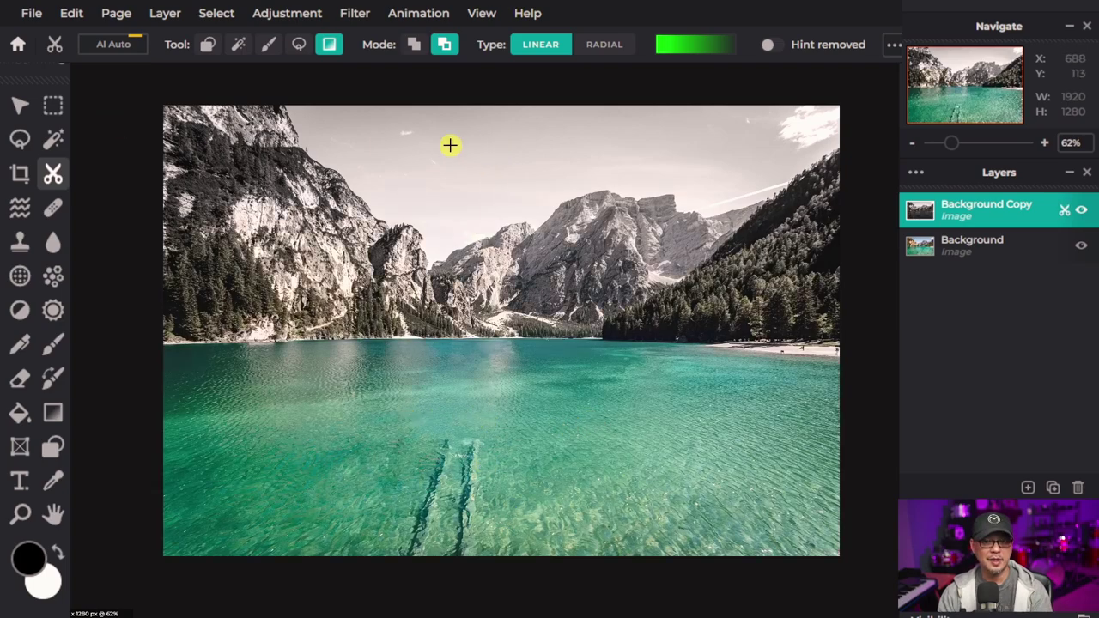
left_click(528, 150)
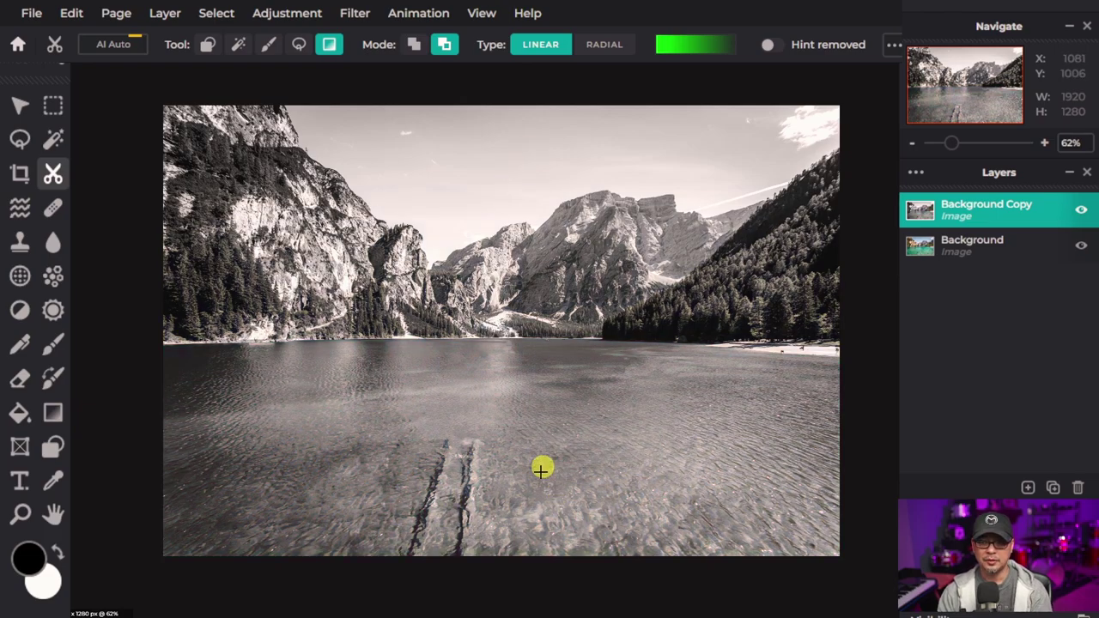
left_click_drag(485, 515, 495, 226)
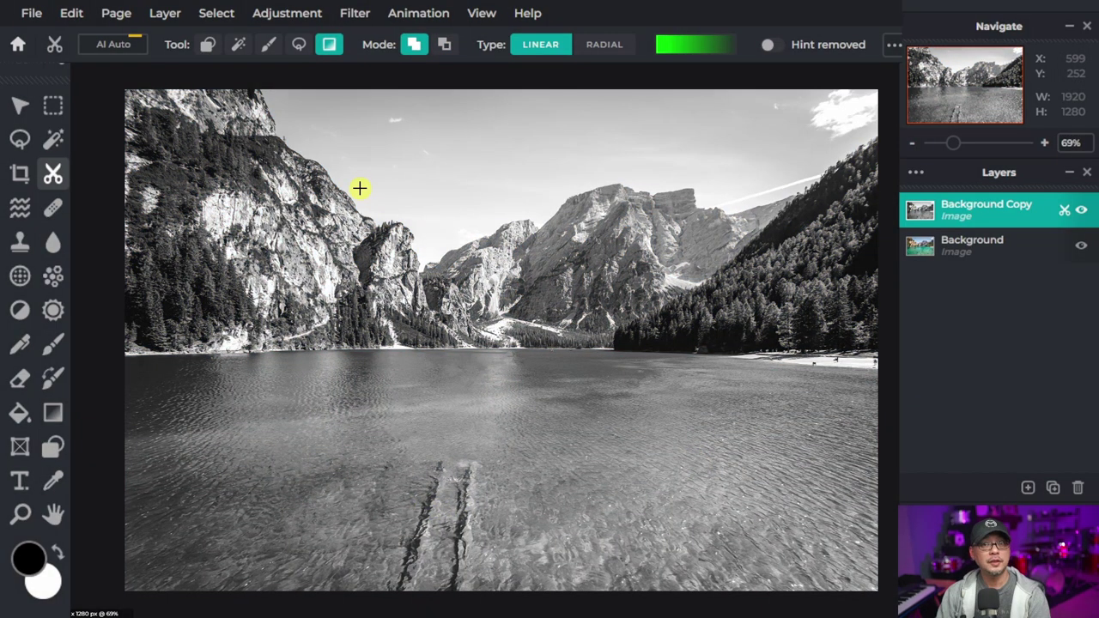
Step: With an enlarged Remove-mode brush, paint the lake, its edges and the shoreline back into colour
left_click(269, 46)
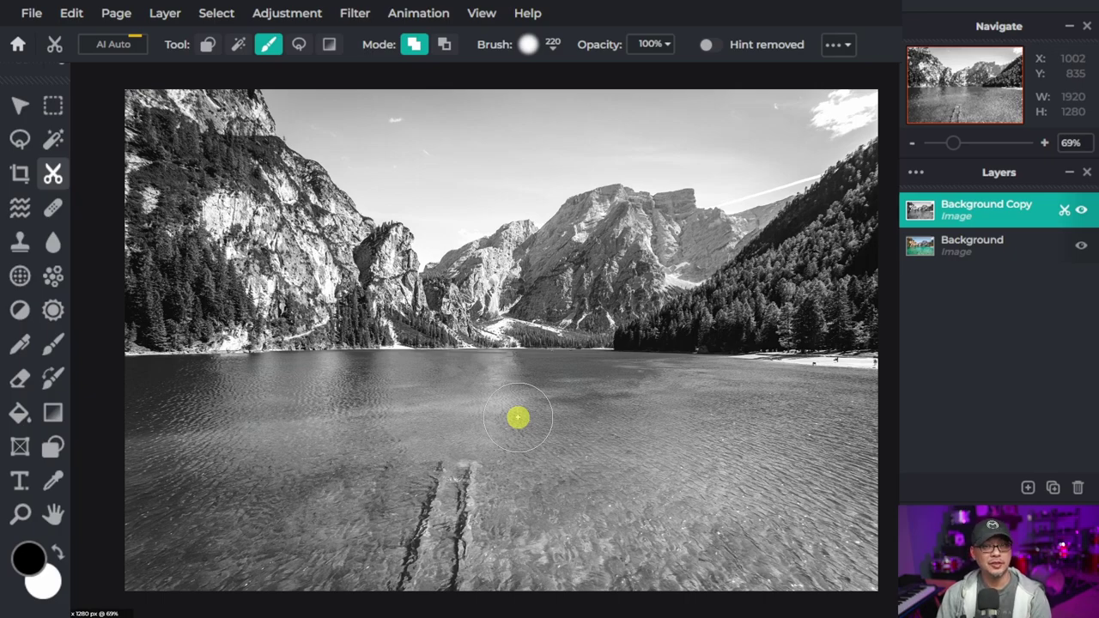
left_click(444, 50)
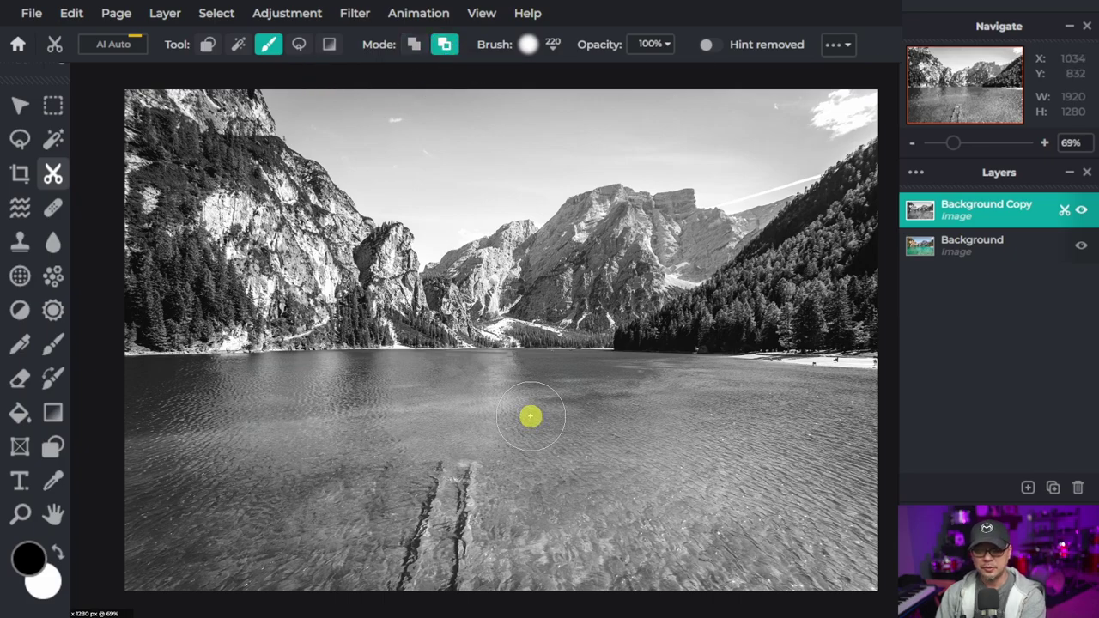
key("bracketright")
key("bracketright")
key("bracketright")
key("bracketright")
key("bracketright")
key("bracketright")
key("bracketright")
key("bracketright")
key("bracketright")
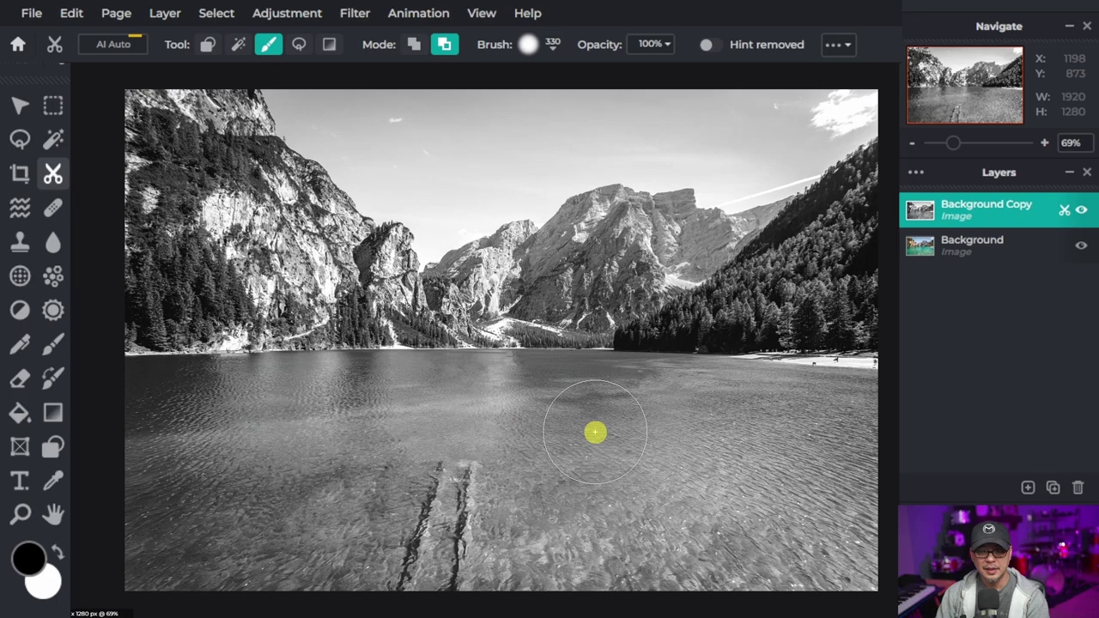
mouse_move(584, 427)
left_mouse_down()
mouse_move(147, 423)
mouse_move(125, 457)
mouse_move(569, 486)
mouse_move(348, 520)
mouse_move(167, 528)
mouse_move(123, 559)
mouse_move(390, 579)
mouse_move(538, 470)
mouse_move(764, 442)
mouse_move(888, 458)
mouse_move(768, 419)
mouse_move(636, 403)
mouse_move(272, 419)
left_mouse_up()
mouse_move(719, 421)
left_mouse_down()
mouse_move(881, 430)
mouse_move(305, 410)
mouse_move(167, 425)
left_mouse_up()
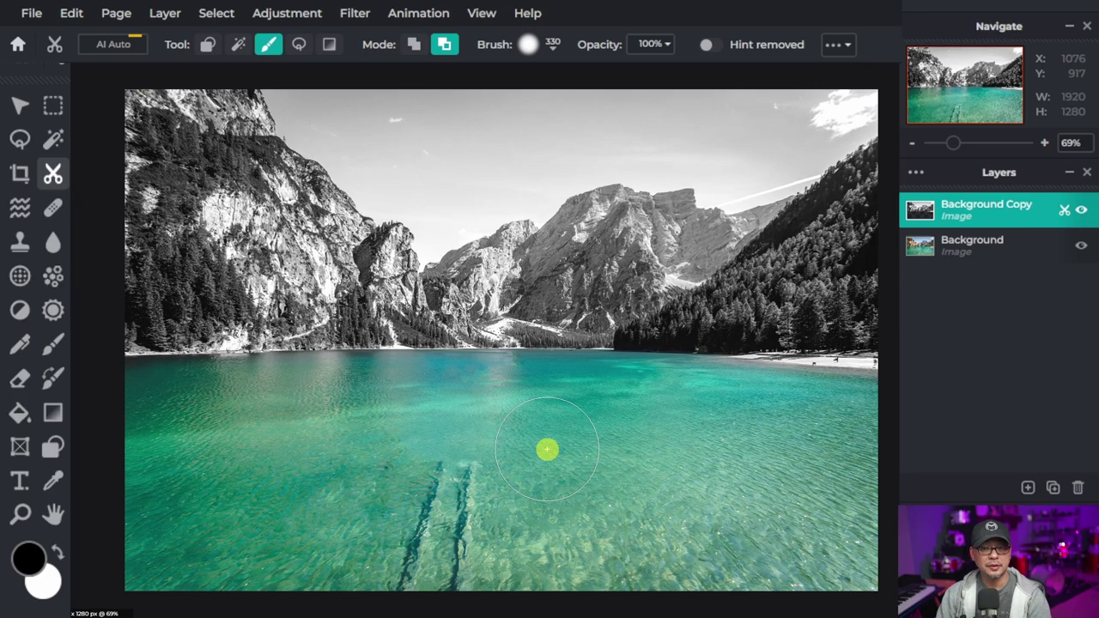
mouse_move(844, 407)
left_mouse_down()
mouse_move(841, 392)
mouse_move(635, 375)
mouse_move(106, 372)
mouse_move(866, 364)
left_mouse_up()
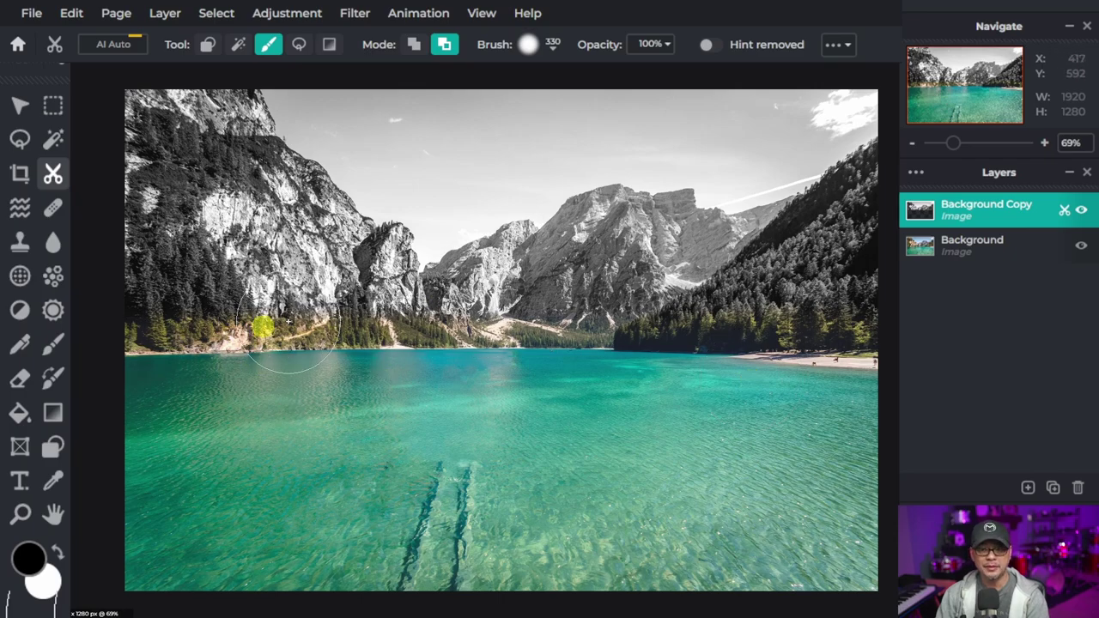
Step: With a smaller Add-mode brush, paint grey back over the left and right shoreline treeline
left_click(413, 47)
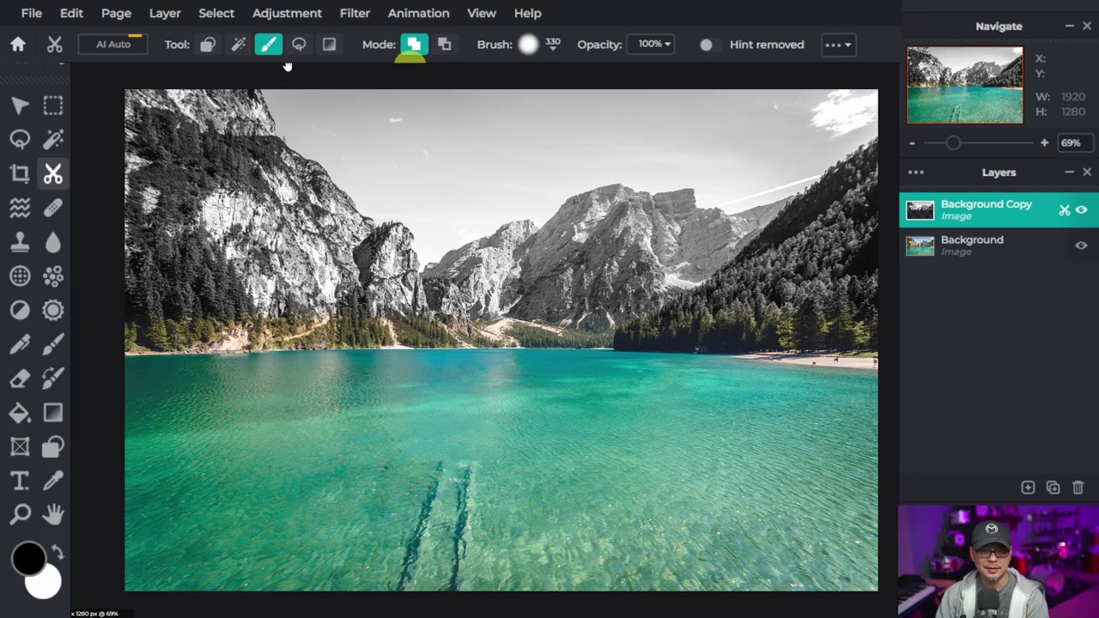
key("bracketleft")
key("bracketleft")
key("bracketleft")
key("bracketleft")
key("bracketleft")
key("bracketleft")
key("bracketleft")
key("bracketleft")
key("bracketleft")
key("bracketleft")
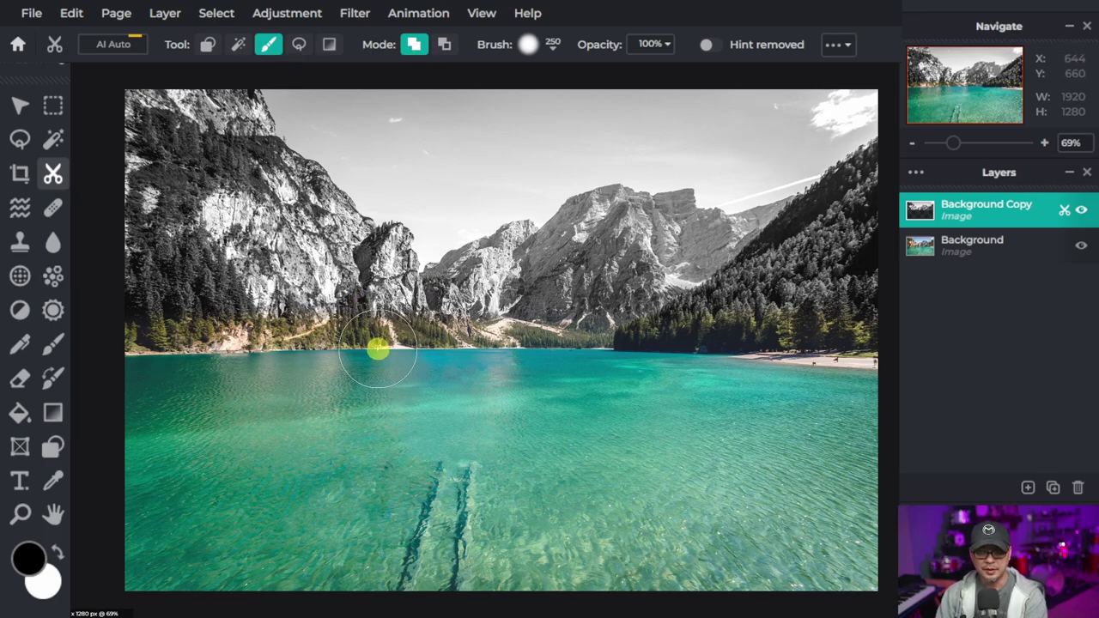
key("bracketleft")
key("bracketleft")
key("bracketleft")
mouse_move(372, 322)
left_mouse_down()
mouse_move(113, 335)
mouse_move(477, 323)
mouse_move(351, 331)
left_mouse_up()
mouse_move(420, 326)
left_mouse_down()
mouse_move(733, 318)
mouse_move(690, 322)
mouse_move(887, 330)
mouse_move(848, 345)
mouse_move(702, 332)
mouse_move(827, 336)
mouse_move(884, 358)
mouse_move(523, 323)
left_mouse_up()
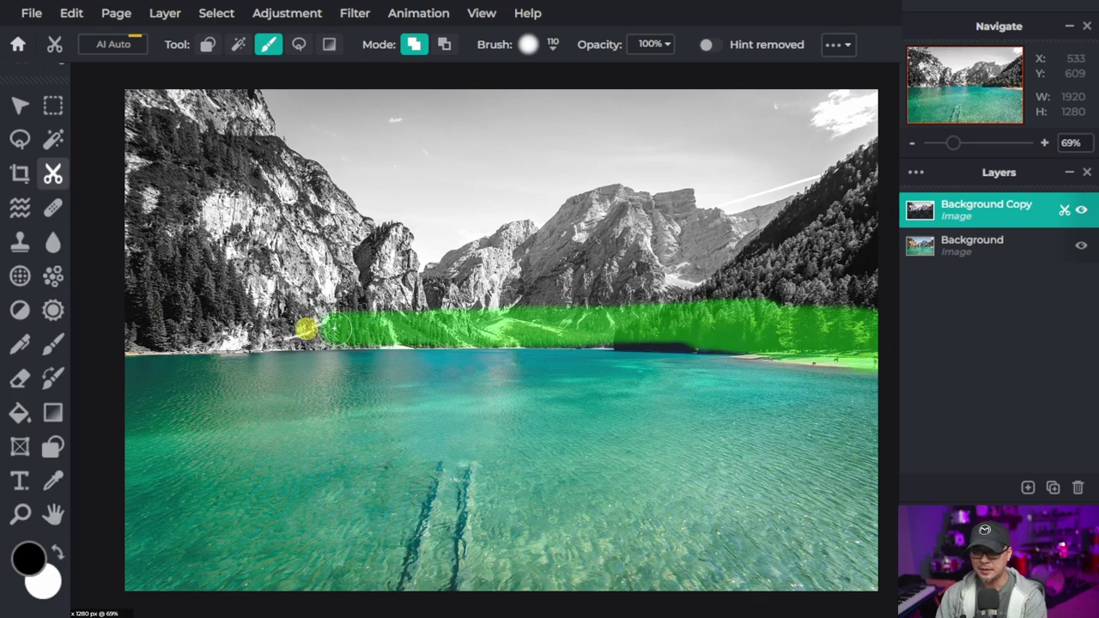
left_click_drag(306, 328, 292, 326)
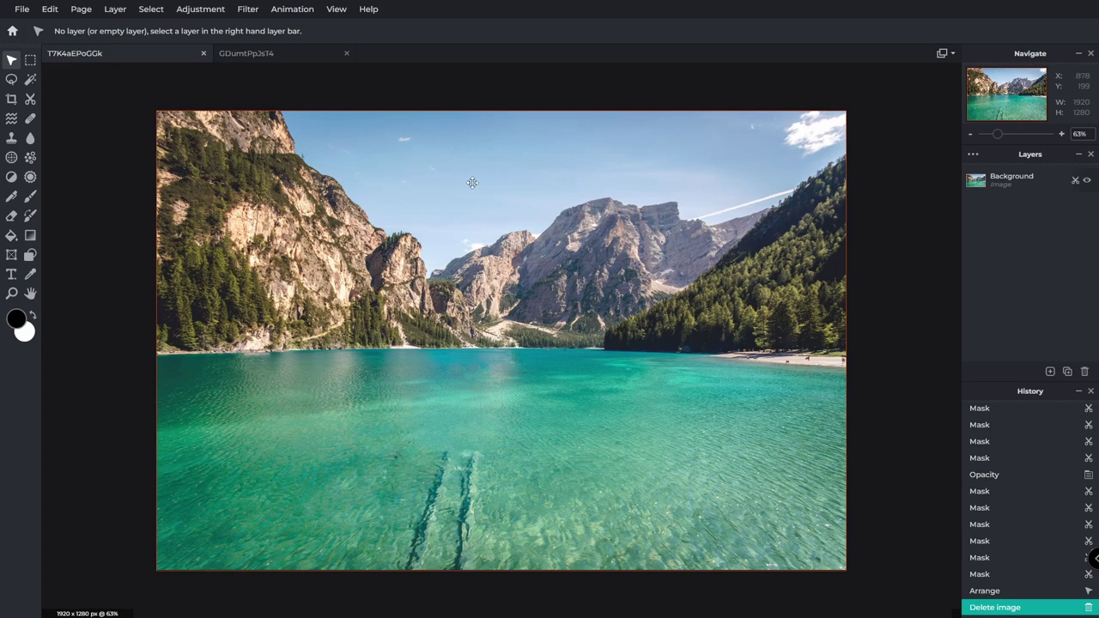
Step: Switch to the GDumtPpJsT4 document tab showing the cloudy sky photo
left_click(232, 54)
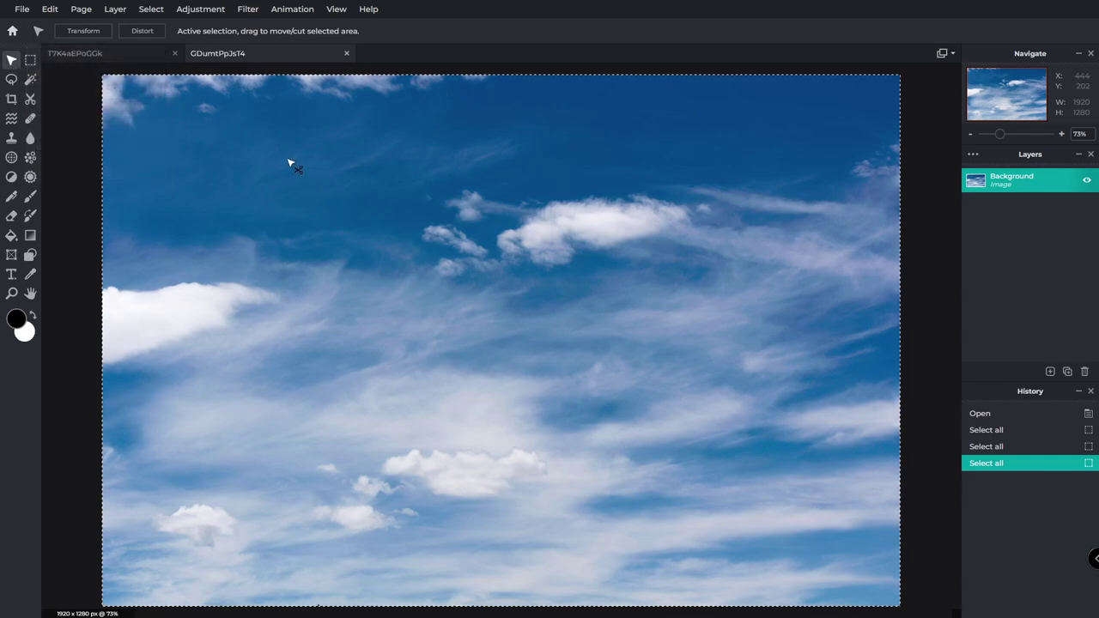
Step: Copy the entire sky image and paste it into the lake photo as a new layer
key("ctrl+a")
key("ctrl+d")
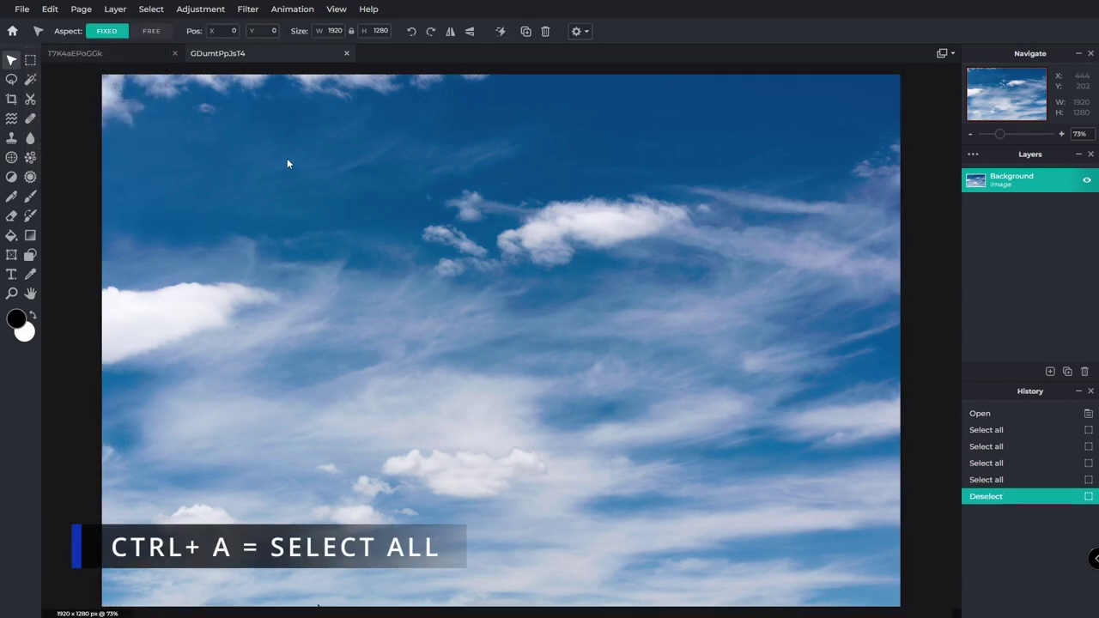
key("ctrl+a")
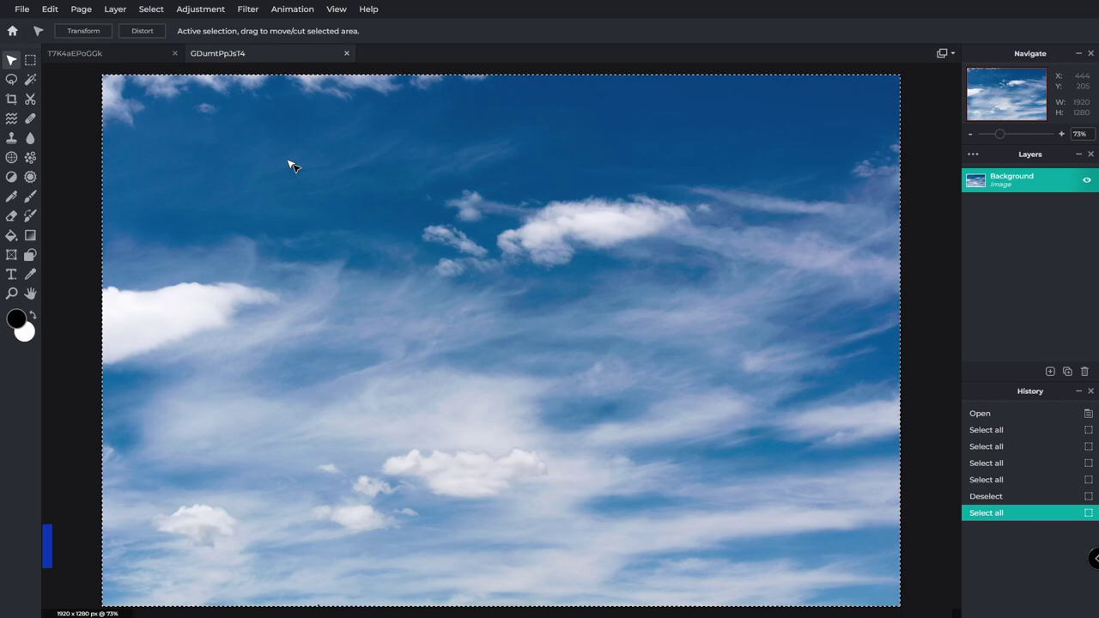
key("ctrl+c")
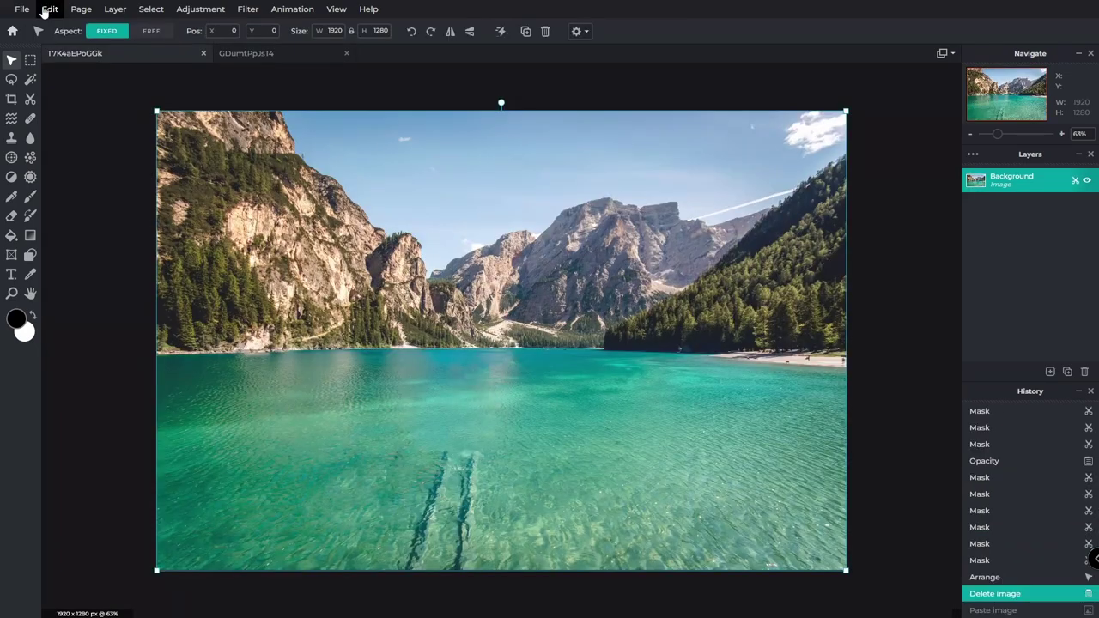
left_click(50, 8)
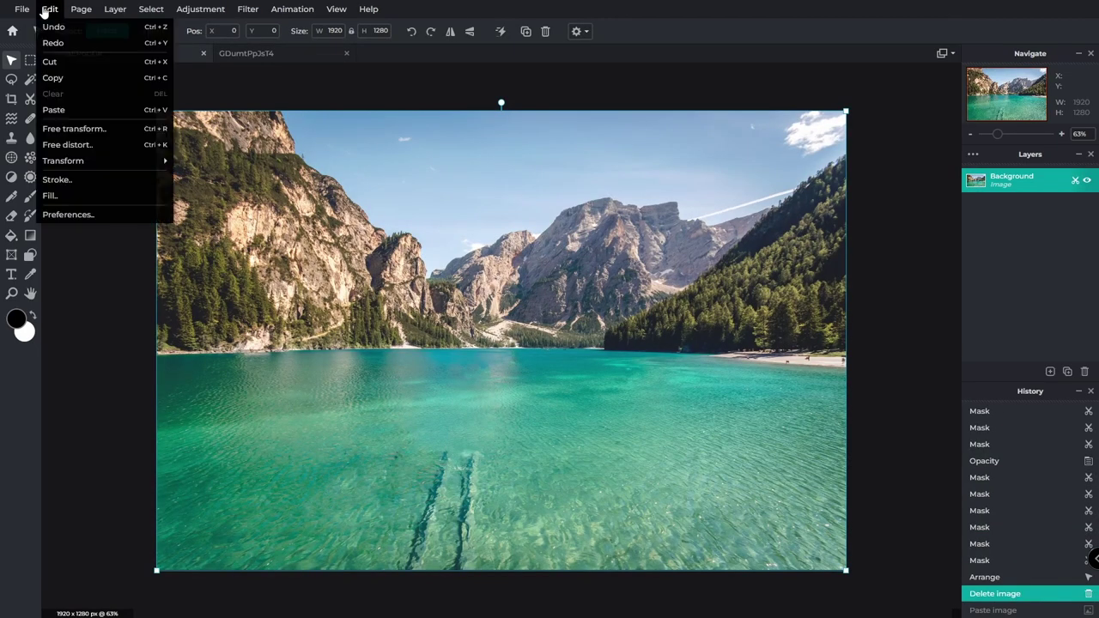
left_click(90, 109)
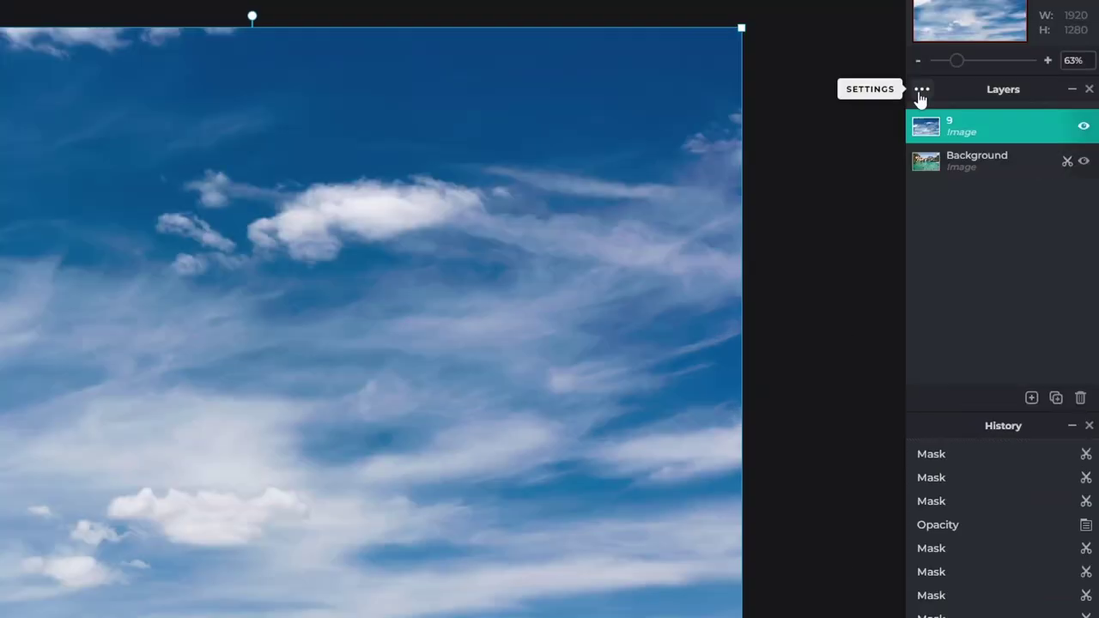
Step: Set sky layer 9 to 70% opacity and shift it upward over the mountains
left_click(919, 94)
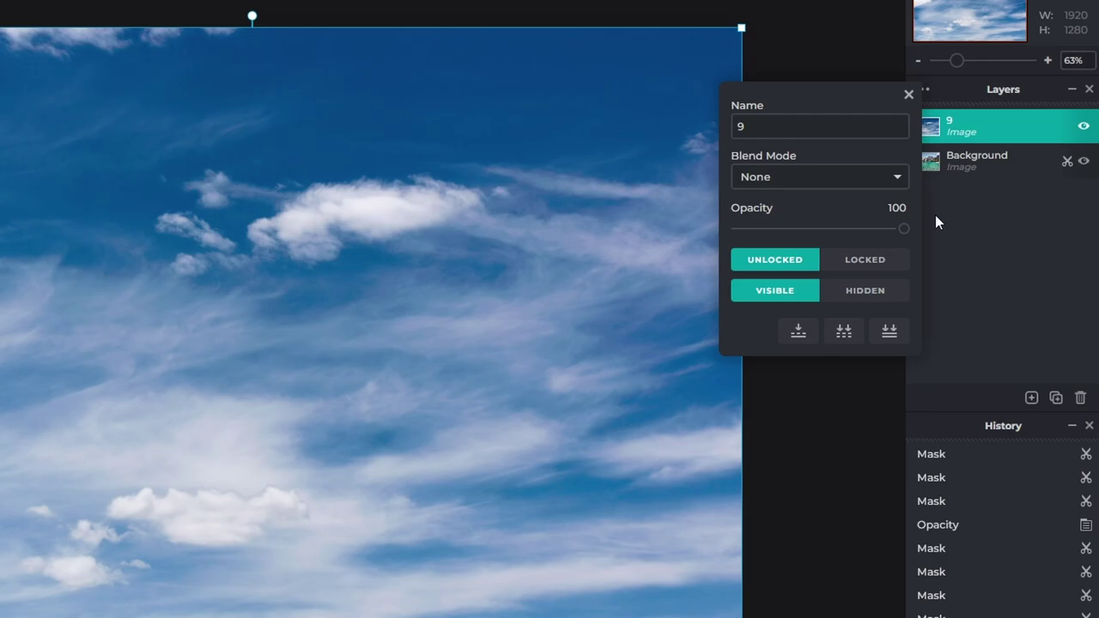
left_click_drag(903, 232, 862, 238)
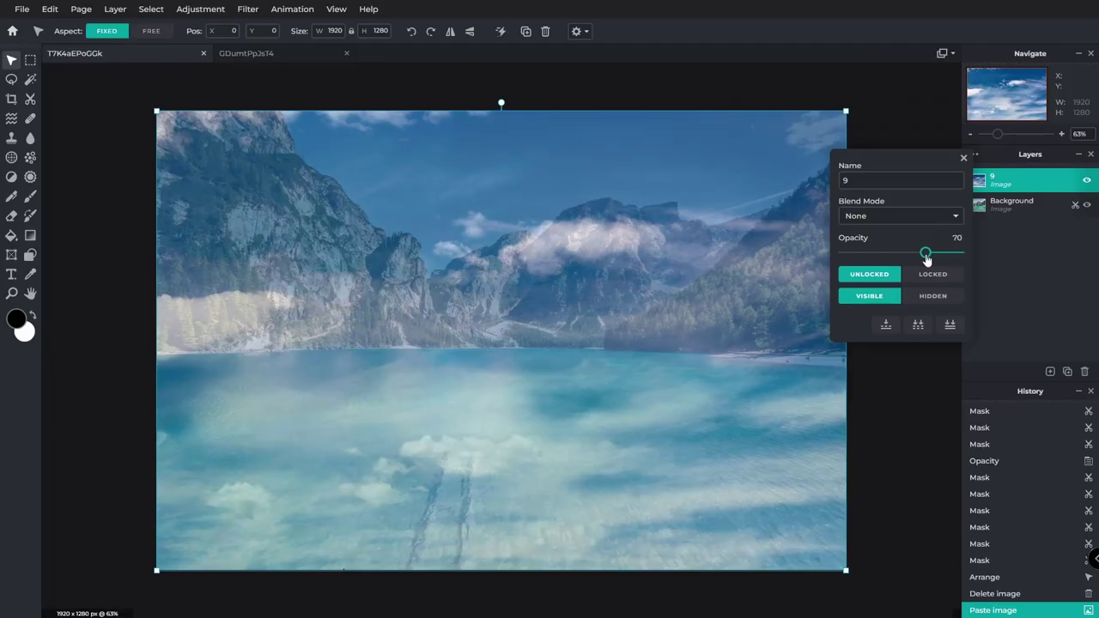
left_click_drag(926, 259, 924, 260)
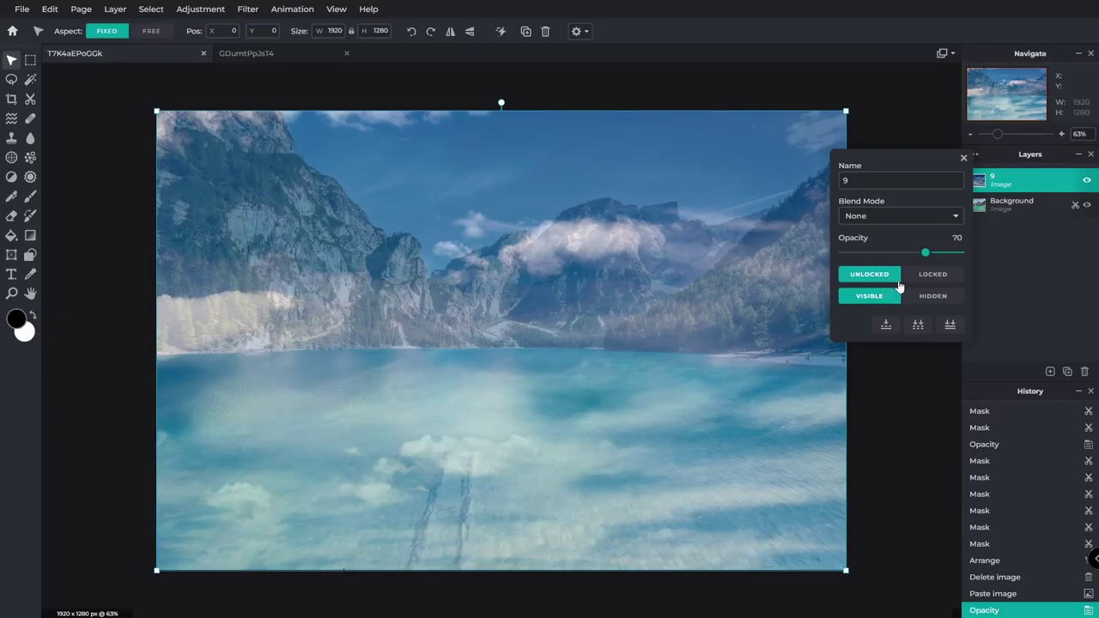
left_click_drag(635, 477, 640, 358)
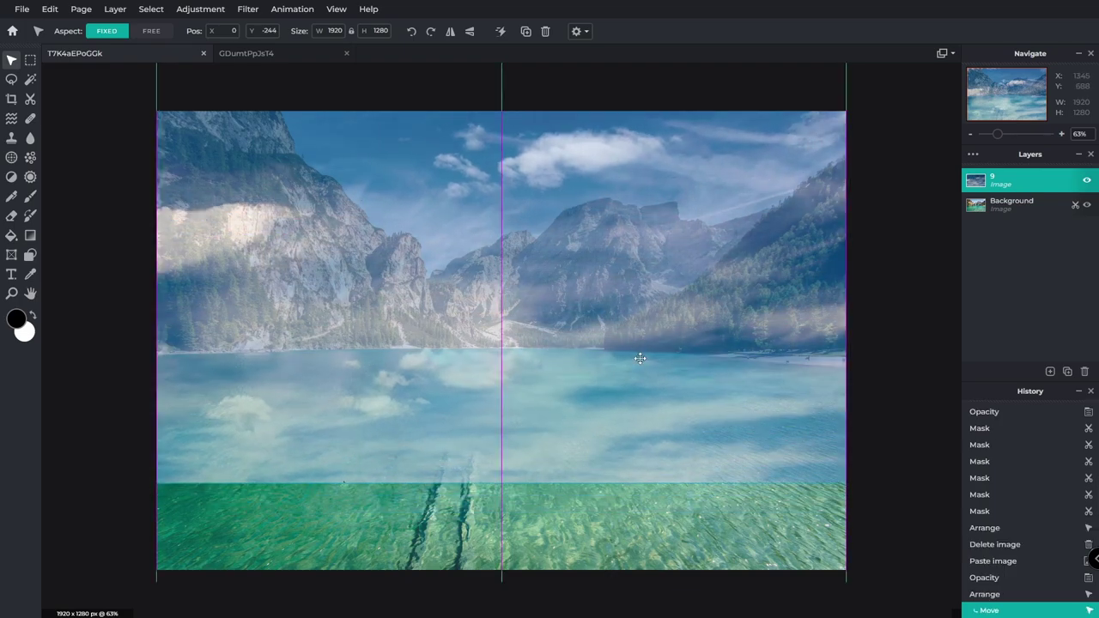
Step: With the Cutout/Mask tool, mask the sky layer off the lake and the left cliffs
left_click(29, 99)
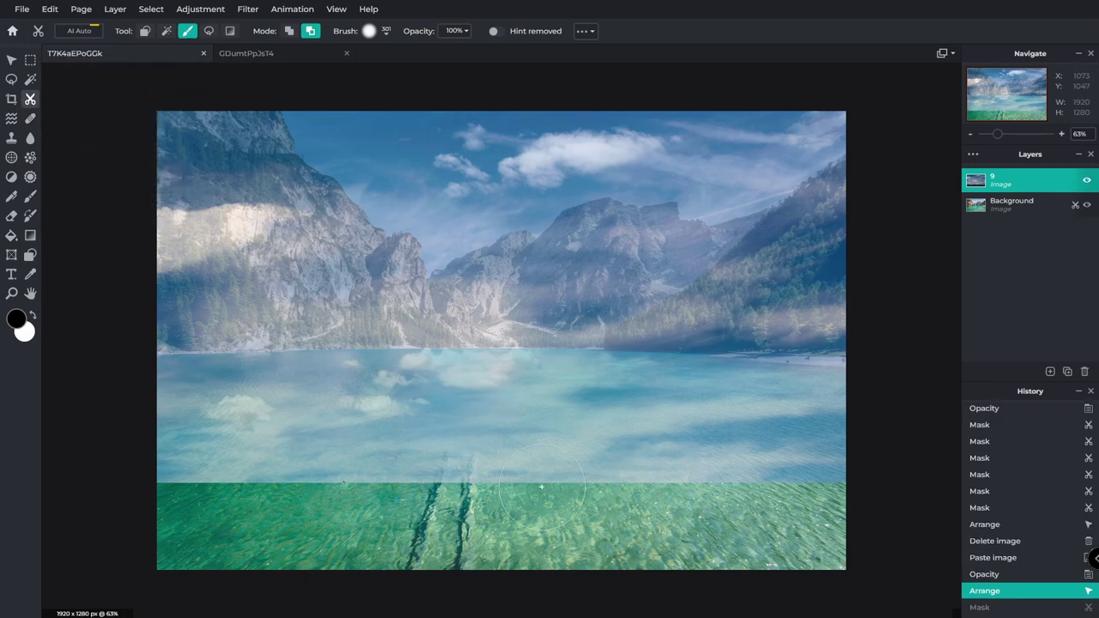
mouse_move(346, 479)
left_mouse_down()
mouse_move(152, 479)
mouse_move(750, 466)
mouse_move(864, 434)
mouse_move(321, 441)
mouse_move(188, 371)
mouse_move(165, 169)
mouse_move(203, 129)
mouse_move(242, 201)
mouse_move(420, 336)
mouse_move(260, 343)
mouse_move(271, 497)
mouse_move(531, 390)
mouse_move(417, 337)
mouse_move(586, 396)
mouse_move(845, 319)
mouse_move(689, 368)
mouse_move(858, 189)
mouse_move(745, 302)
mouse_move(676, 277)
mouse_move(524, 321)
mouse_move(598, 262)
mouse_move(452, 314)
mouse_move(347, 281)
mouse_move(212, 137)
mouse_move(315, 268)
mouse_move(319, 256)
mouse_move(225, 132)
mouse_move(387, 298)
mouse_move(480, 303)
mouse_move(648, 265)
mouse_move(775, 265)
mouse_move(876, 229)
left_mouse_up()
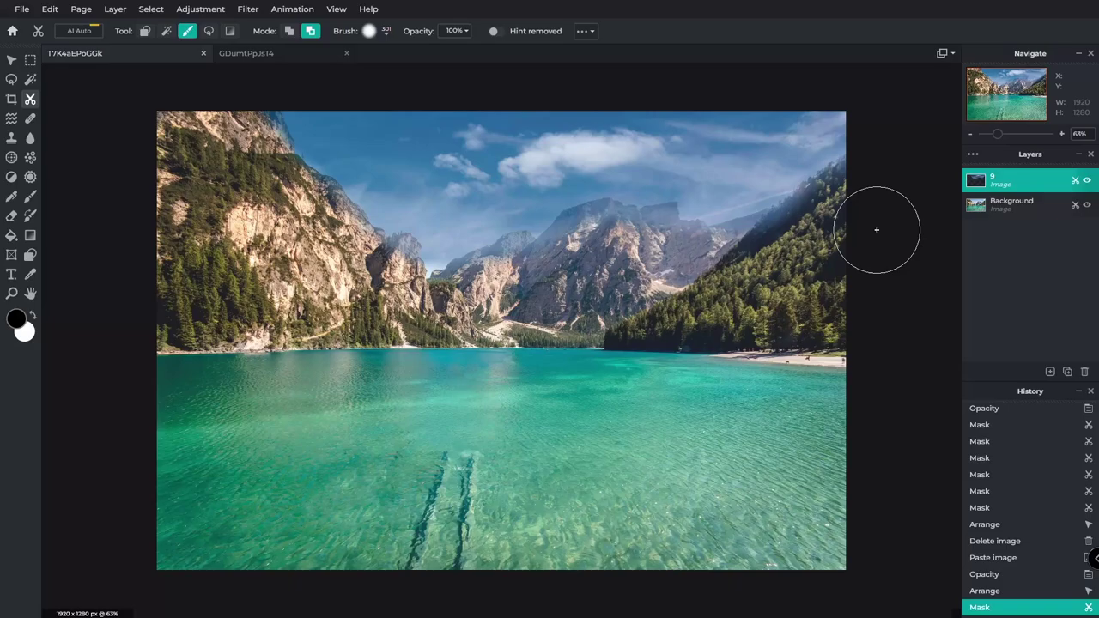
scroll(227, 240, "up", 3)
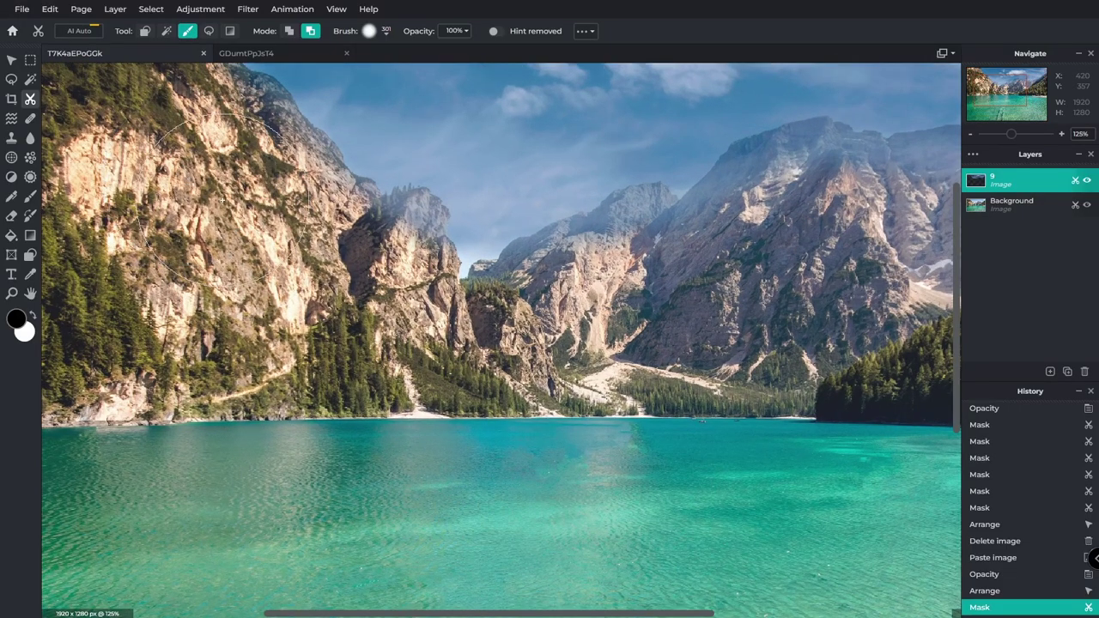
scroll(221, 200, "up", 2)
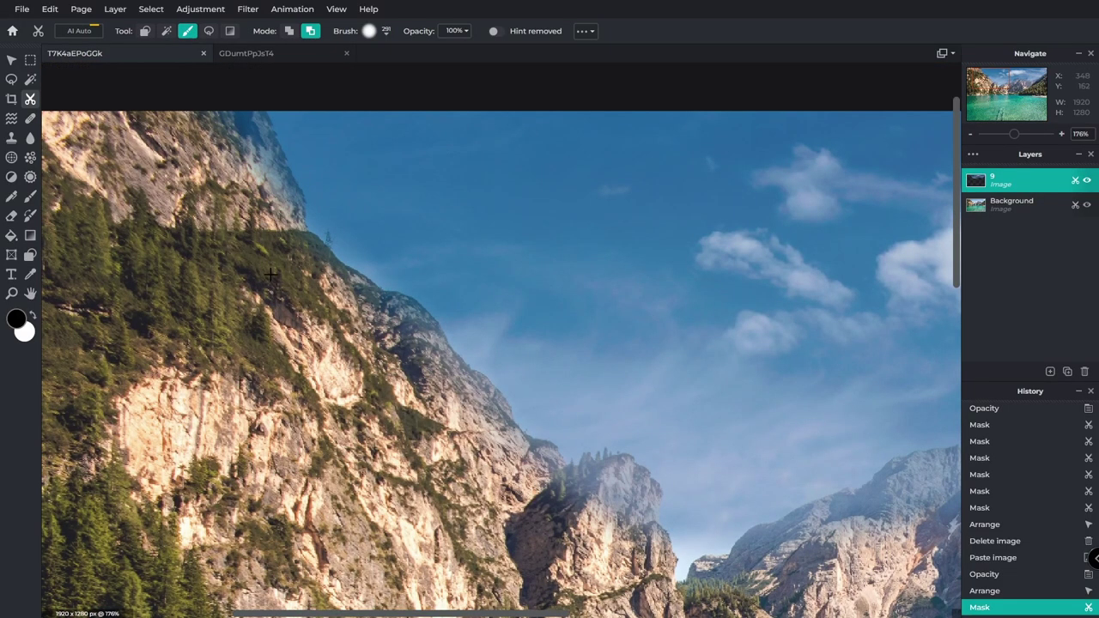
scroll(300, 254, "up", 3)
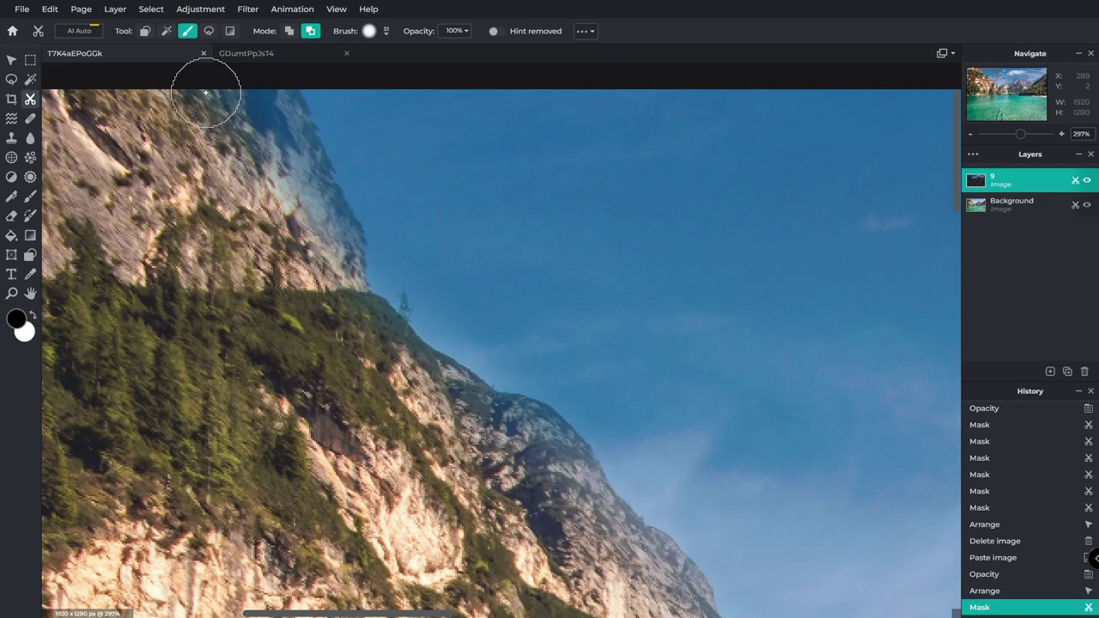
mouse_move(206, 92)
left_mouse_down()
mouse_move(227, 137)
mouse_move(266, 142)
mouse_move(257, 104)
mouse_move(310, 289)
mouse_move(305, 215)
left_mouse_up()
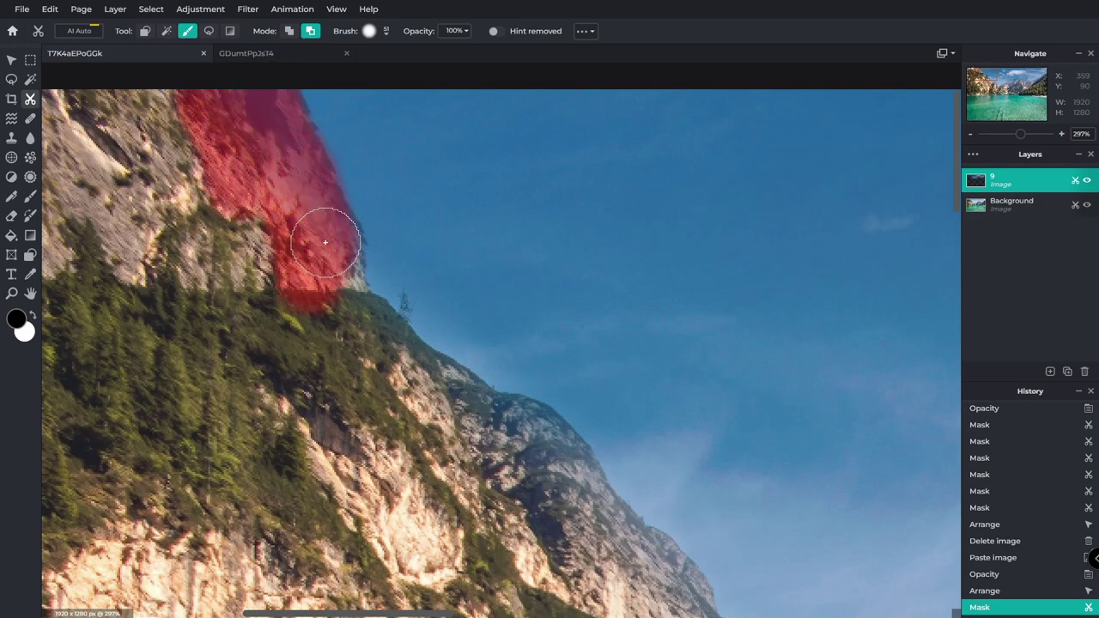
left_click_drag(329, 350, 478, 429)
scroll(478, 429, "down", 3)
scroll(478, 429, "right", 3)
left_click(343, 215)
left_click(503, 392)
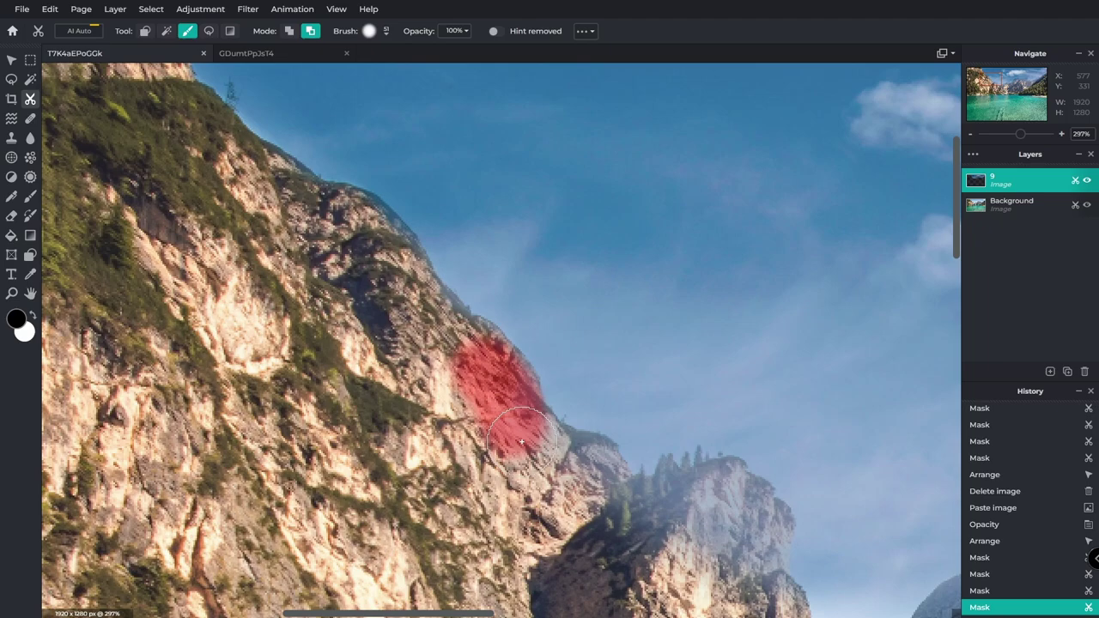
left_click_drag(704, 502, 597, 509)
Step: Zoomed in, mask the clouds off the mountain slope, upper ridges and peak shoulders
left_click_drag(558, 151, 623, 348)
mouse_move(679, 416)
left_mouse_down()
mouse_move(785, 331)
mouse_move(455, 366)
mouse_move(765, 238)
left_mouse_up()
scroll(765, 238, "right", 3)
scroll(765, 238, "up", 2)
left_click_drag(534, 368, 669, 221)
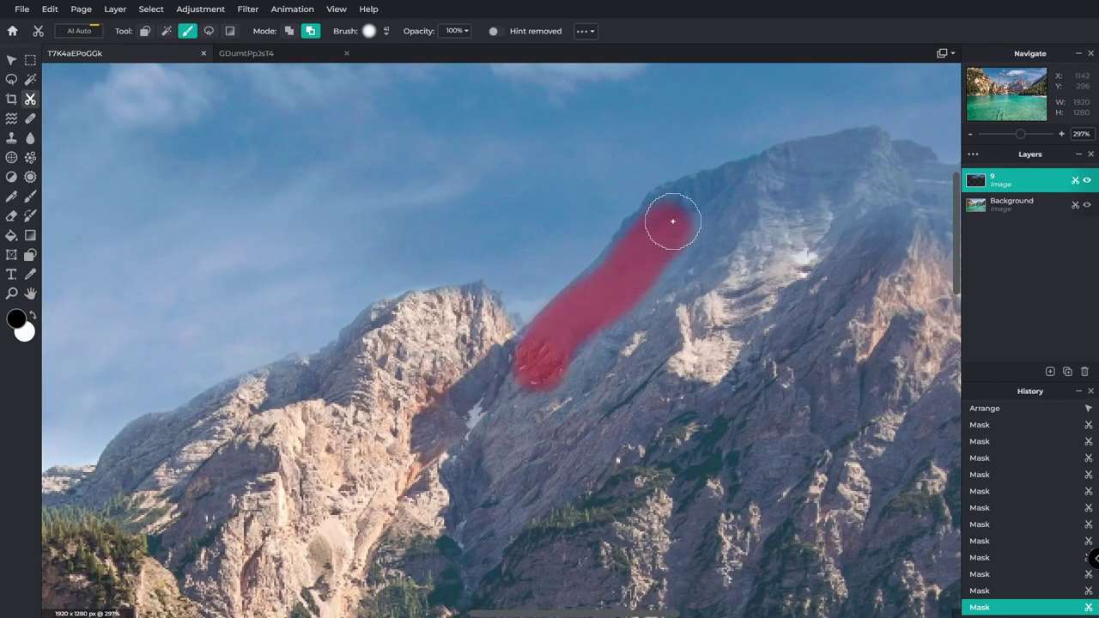
left_click_drag(764, 176, 666, 247)
scroll(666, 248, "right", 3)
scroll(666, 248, "up", 2)
left_click_drag(441, 392, 736, 301)
left_click_drag(593, 261, 716, 324)
left_click_drag(777, 273, 755, 284)
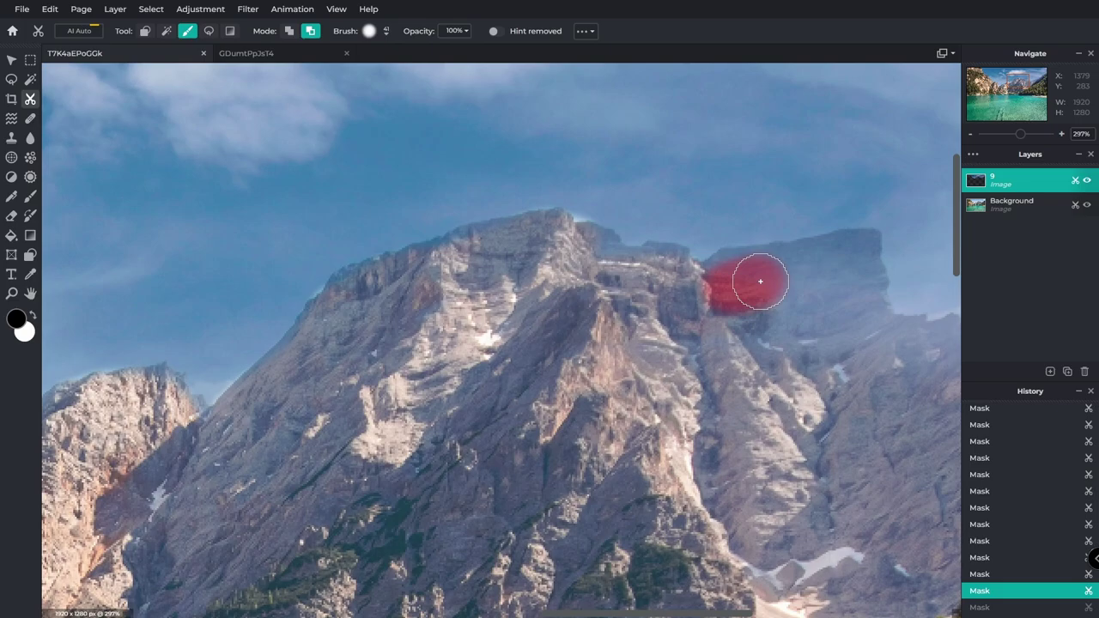
left_click_drag(863, 253, 818, 262)
Step: Mask the clouds off the forested slopes so they remain only in the sky
scroll(818, 262, "right", 3)
mouse_move(502, 343)
left_mouse_down()
mouse_move(698, 369)
mouse_move(606, 397)
left_mouse_up()
scroll(699, 368, "right", 3)
left_click_drag(724, 355, 559, 422)
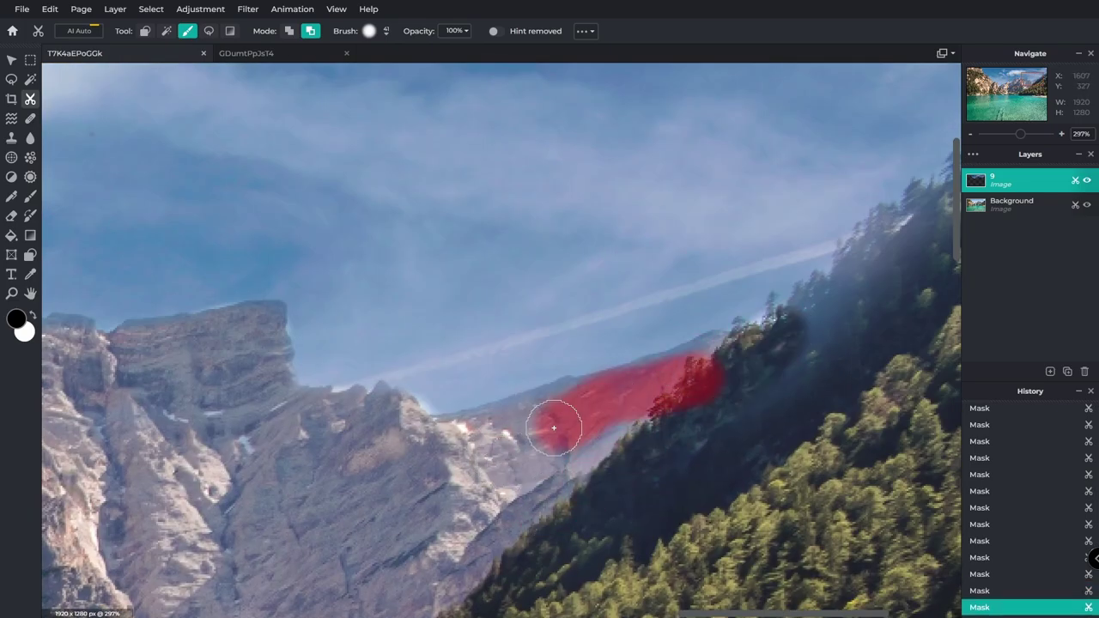
scroll(558, 421, "up", 2)
left_click_drag(536, 498, 716, 384)
scroll(716, 384, "down", 1)
Step: Fit the photo in view, lower the sky layer's opacity, and hide then reshow it to compare
key("ctrl+0")
left_click(976, 176)
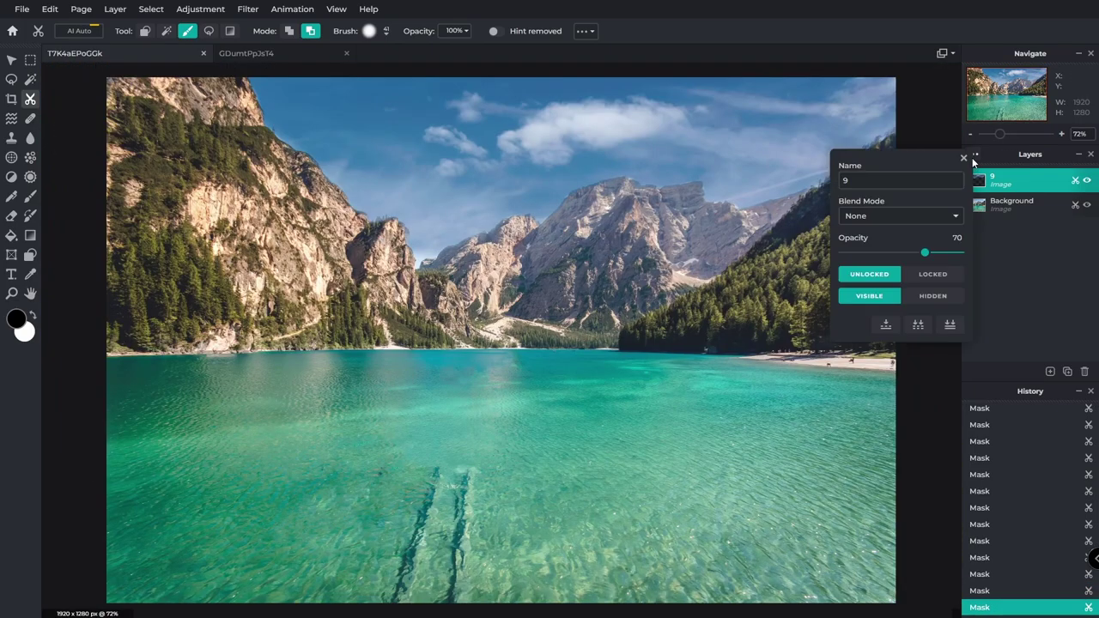
mouse_move(925, 255)
left_mouse_down()
mouse_move(842, 255)
mouse_move(900, 252)
left_mouse_up()
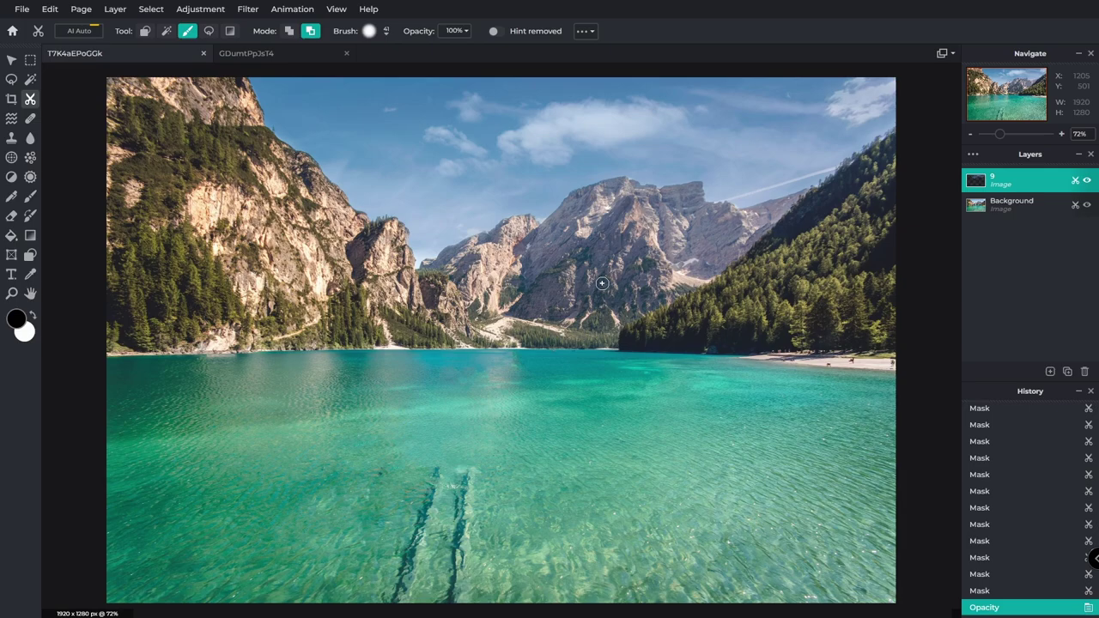
scroll(602, 283, "down", 1)
left_click(1086, 180)
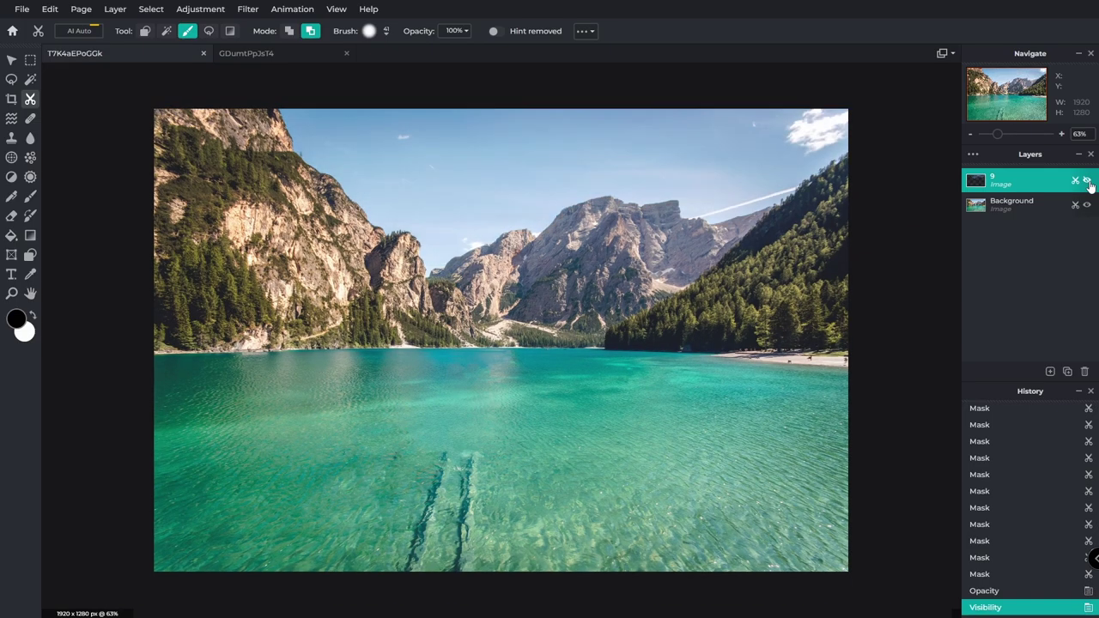
left_click(1087, 181)
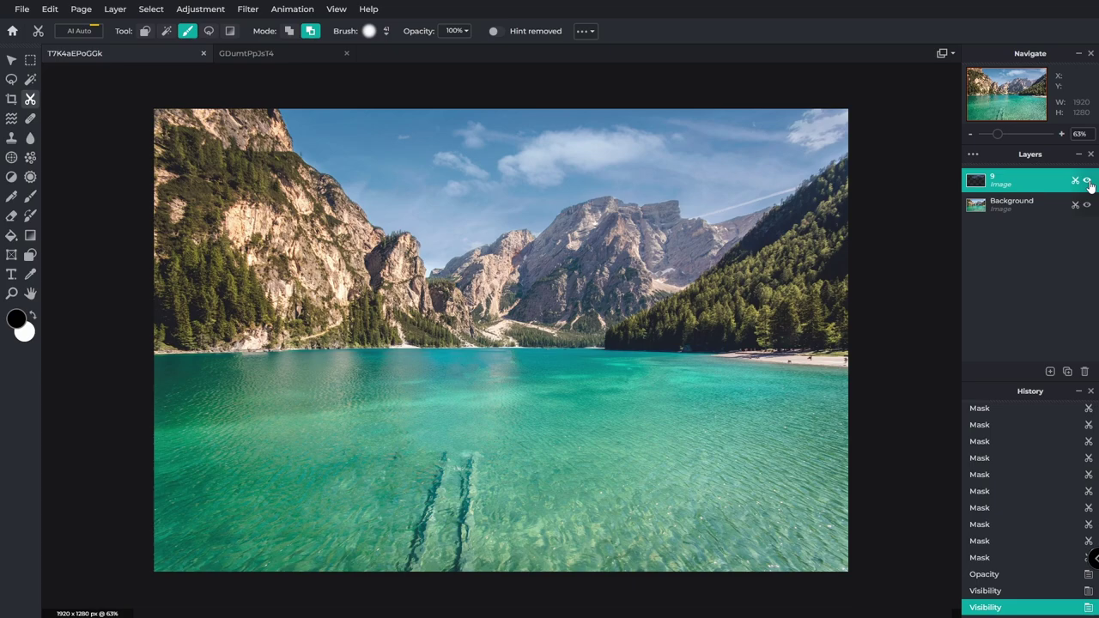
Step: Raise sky layer 9's opacity to 100, then settle it at about 60
left_click(975, 173)
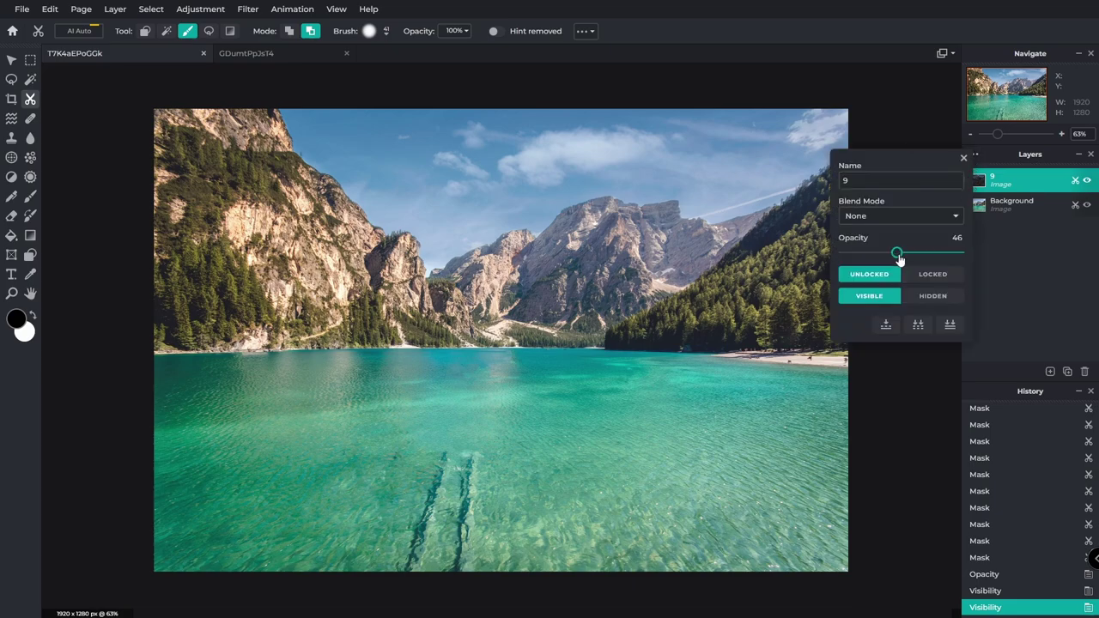
left_click_drag(898, 258, 982, 255)
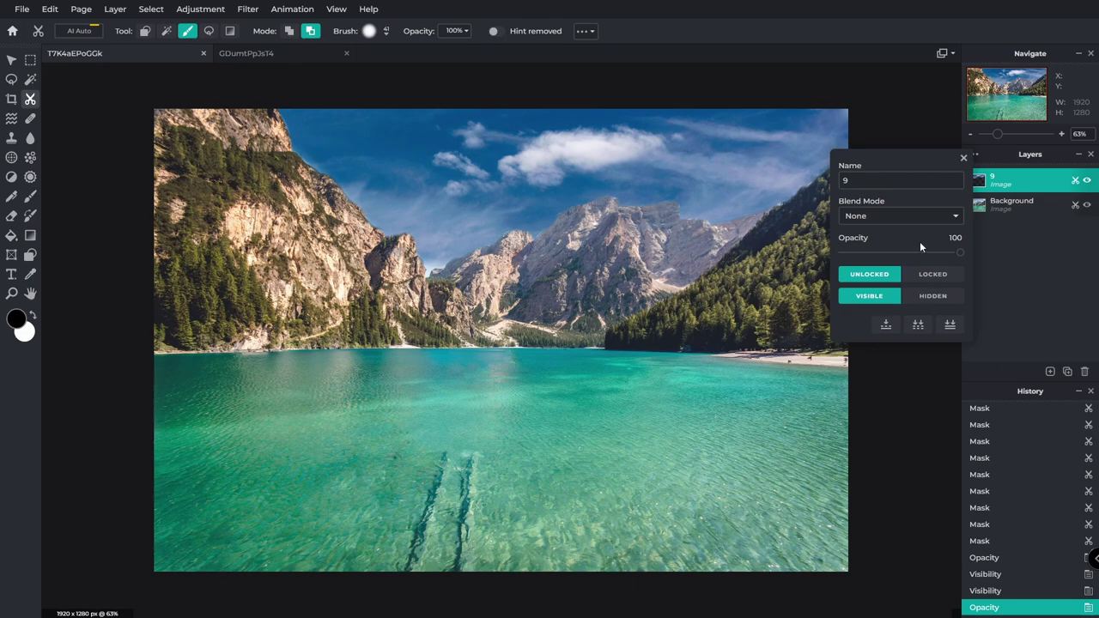
left_click_drag(957, 255, 915, 261)
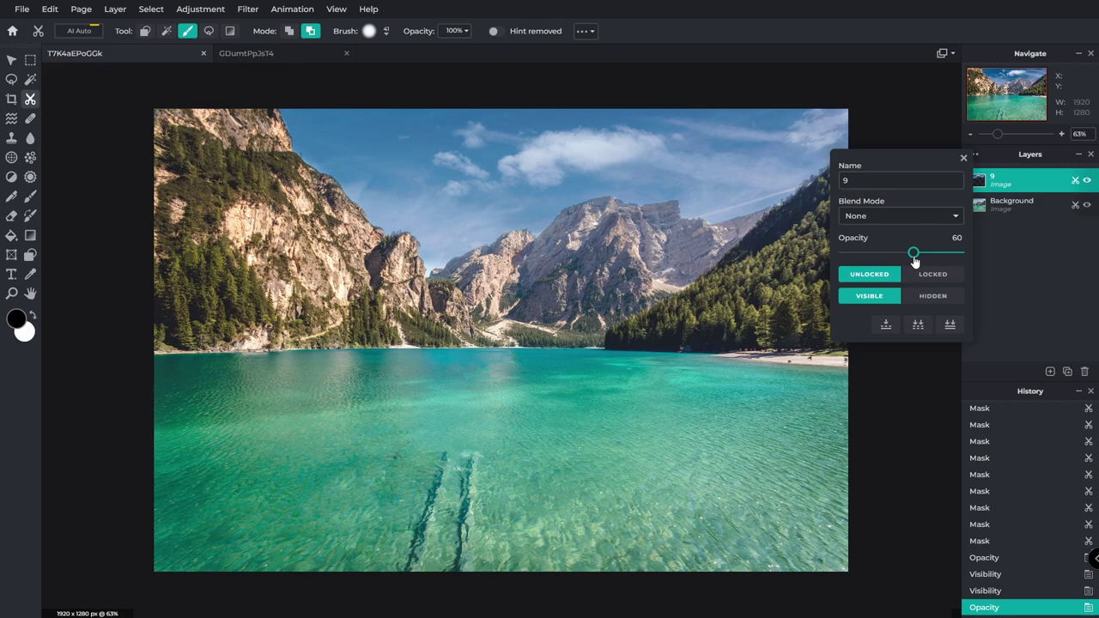
left_click(963, 158)
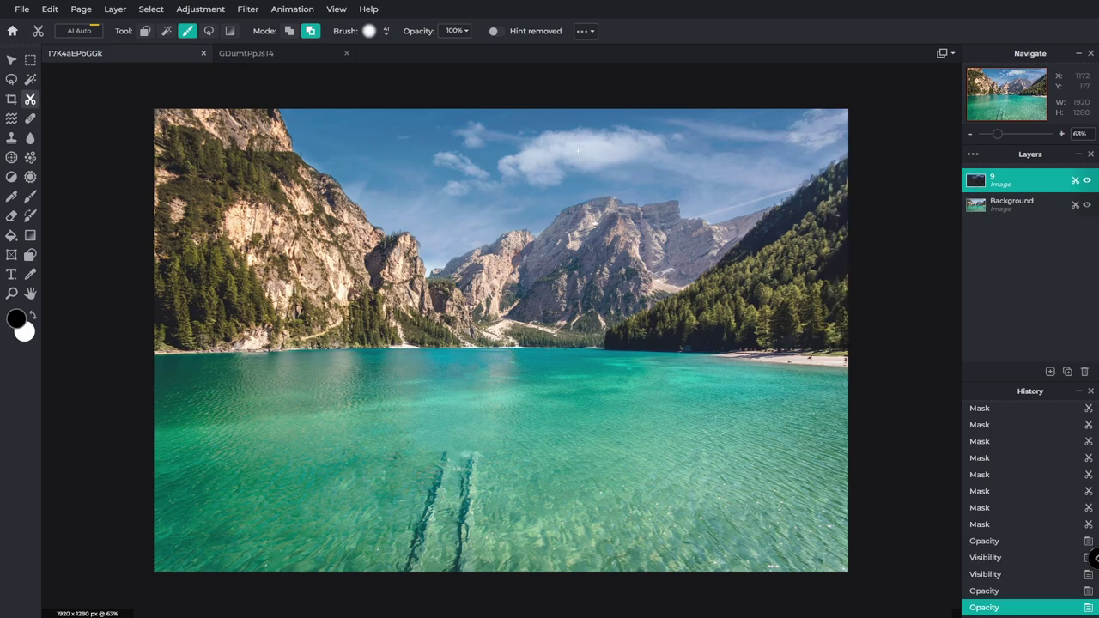